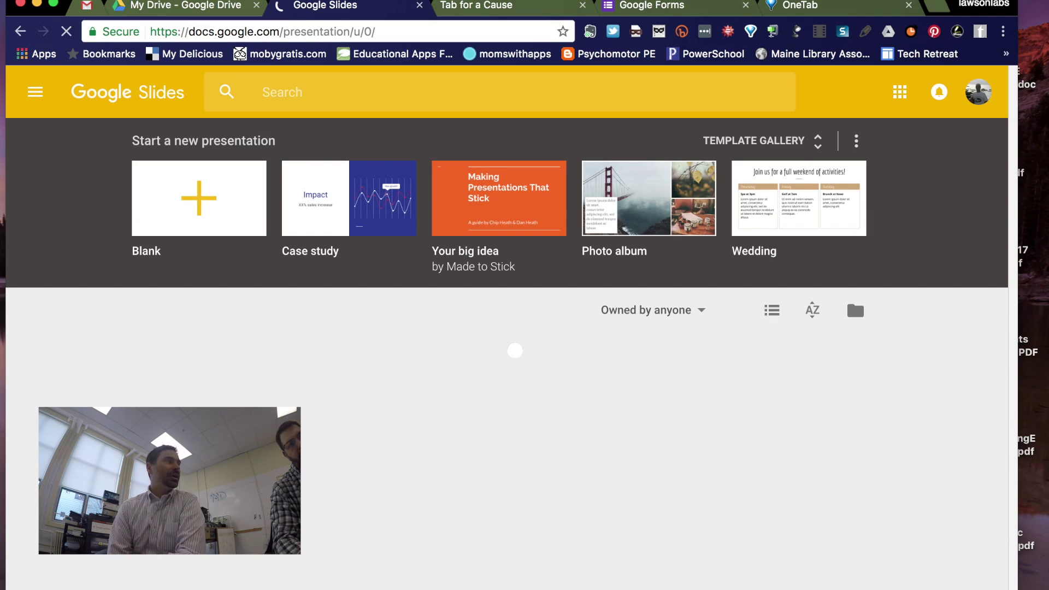
Create a blank Google Slides presentation from Drive's New menu, then close it.
click(186, 5)
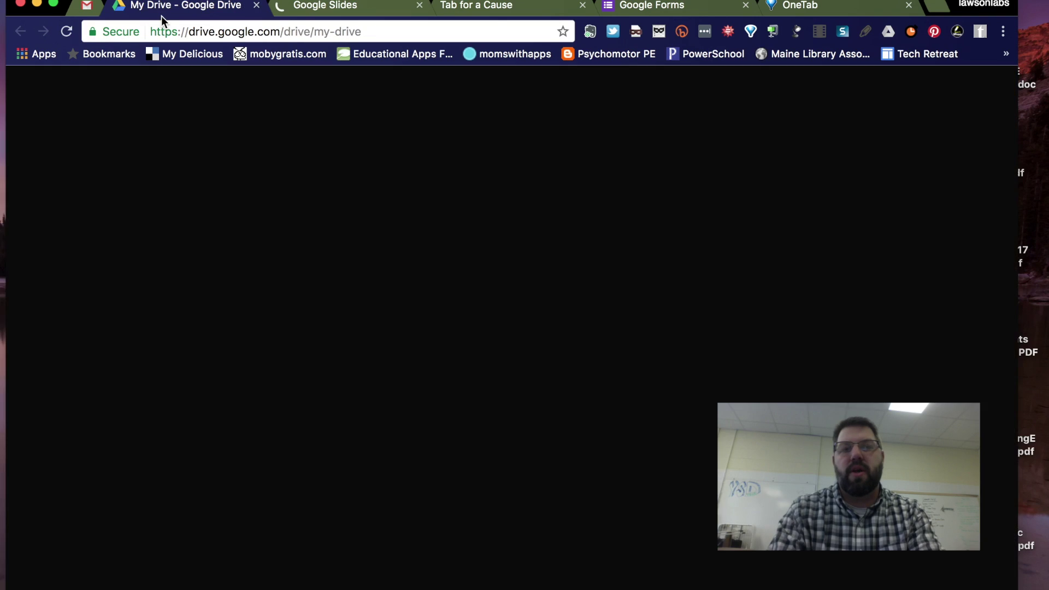
click(78, 147)
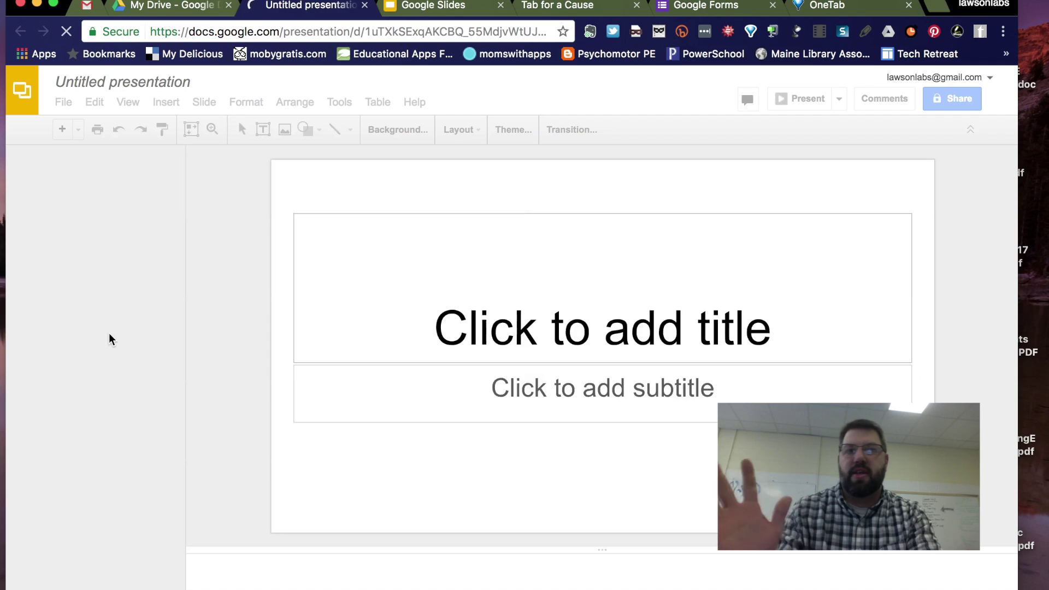
click(365, 7)
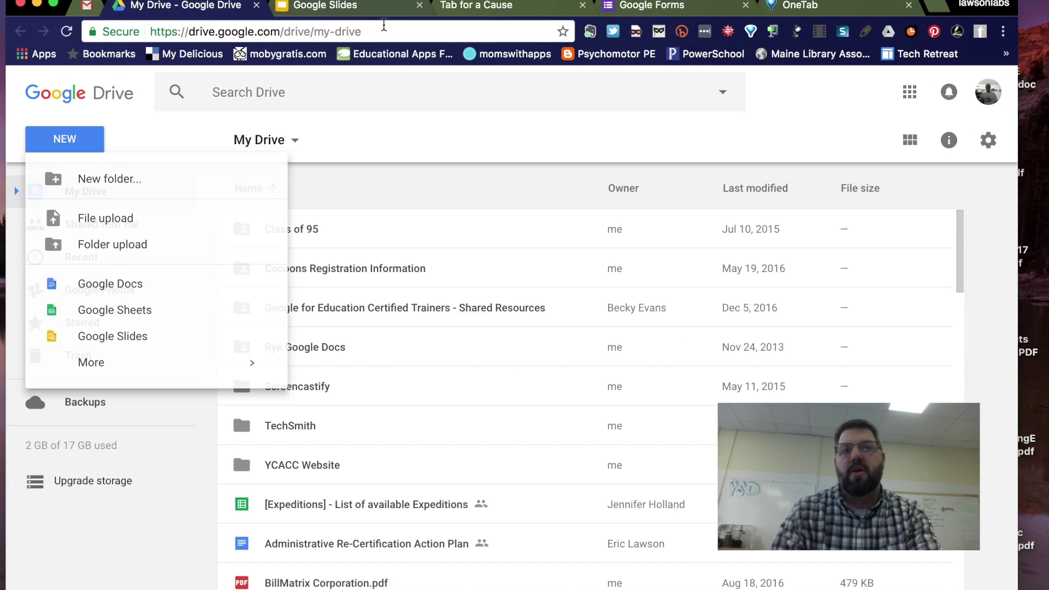
Browse the template gallery down to the Work section and start a presentation from Pitch.
click(317, 7)
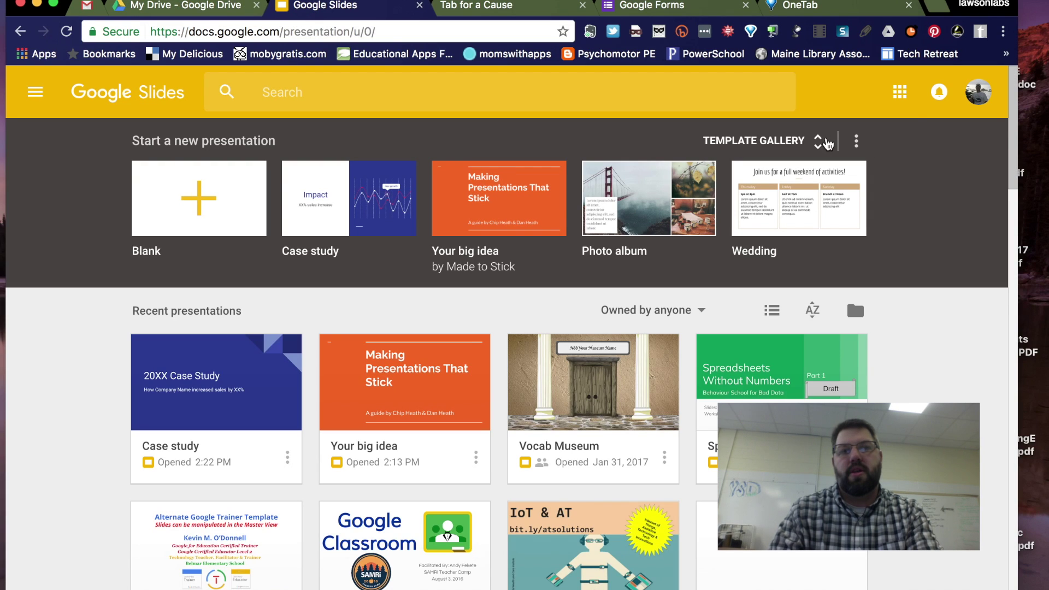
click(825, 143)
scroll(816, 362, down, 4)
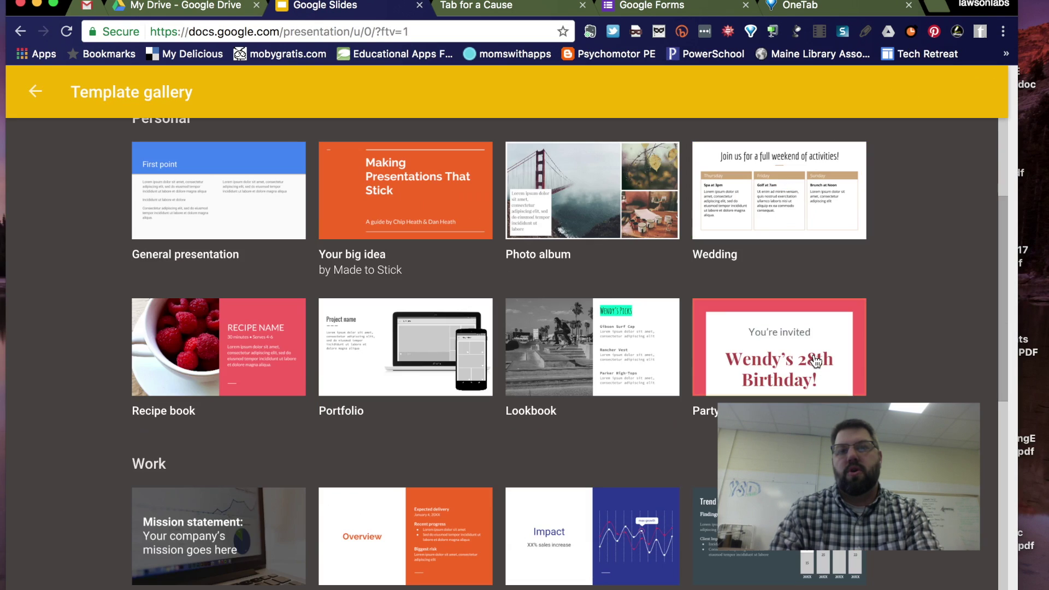
scroll(816, 362, down, 4)
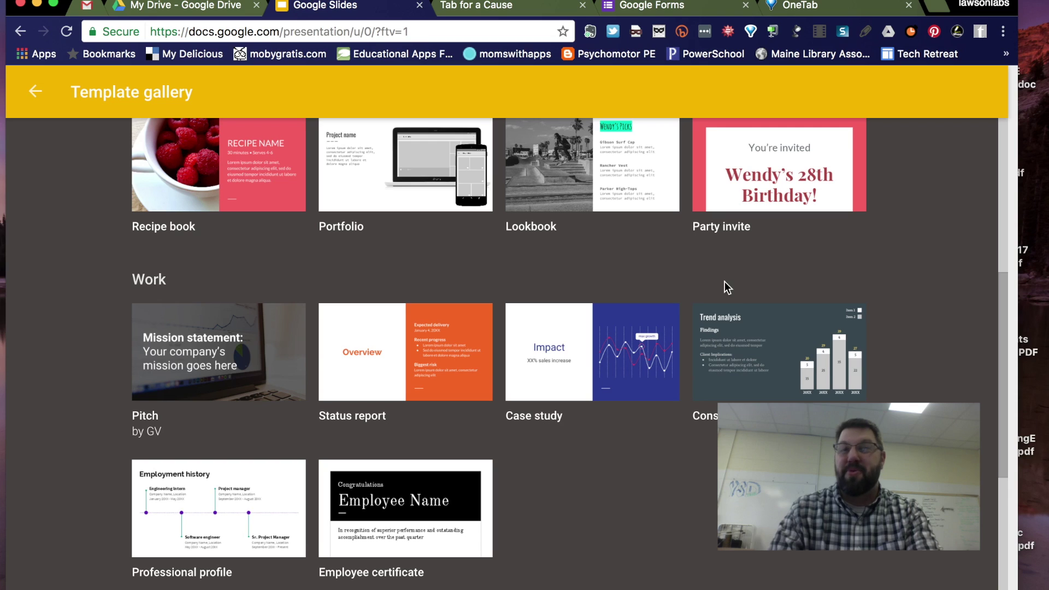
scroll(637, 285, up, 8)
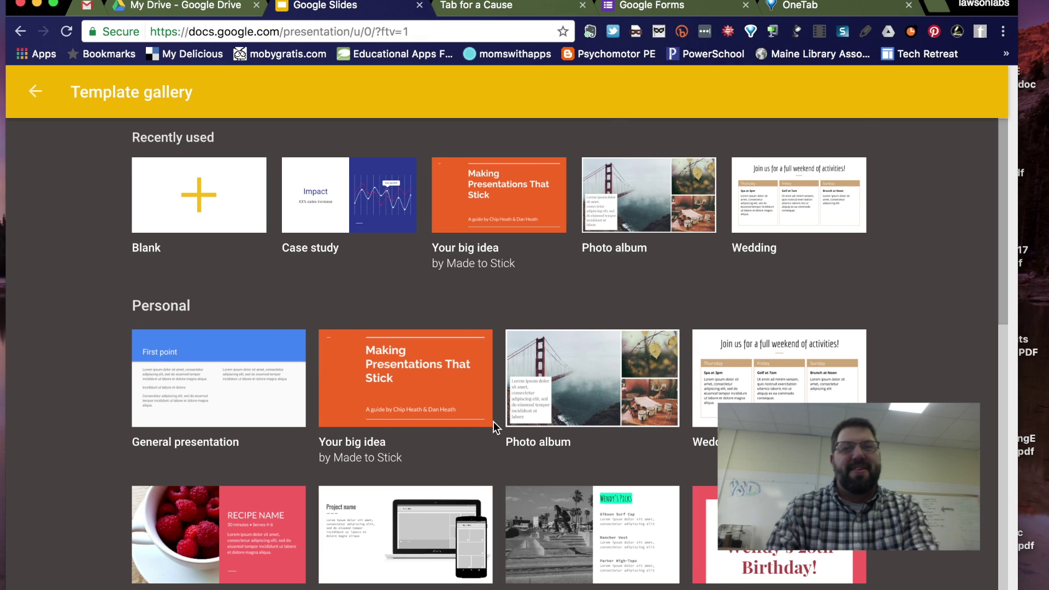
scroll(493, 422, down, 8)
scroll(494, 421, down, 1)
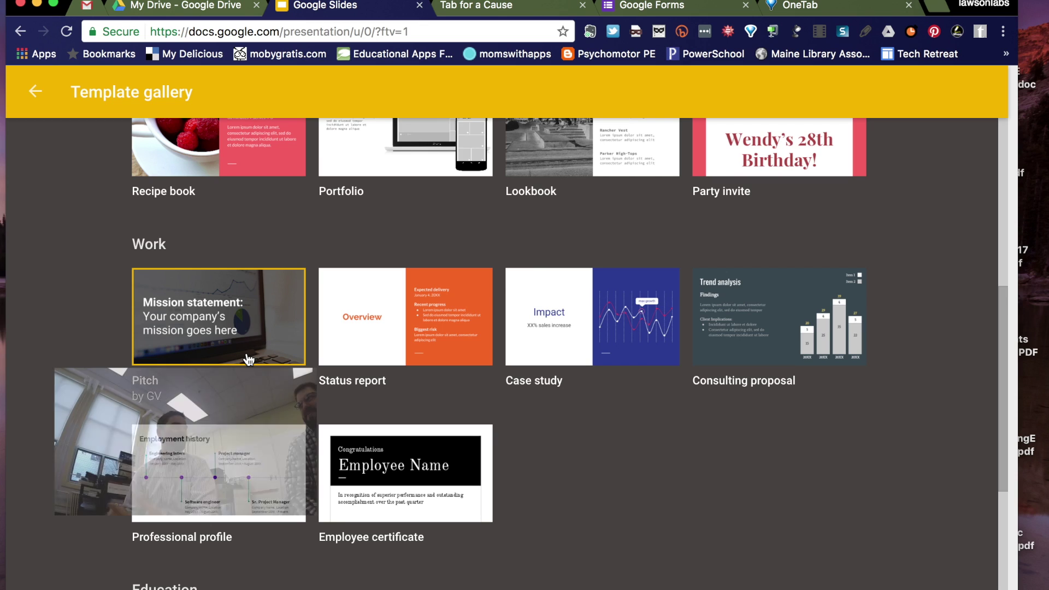
click(247, 354)
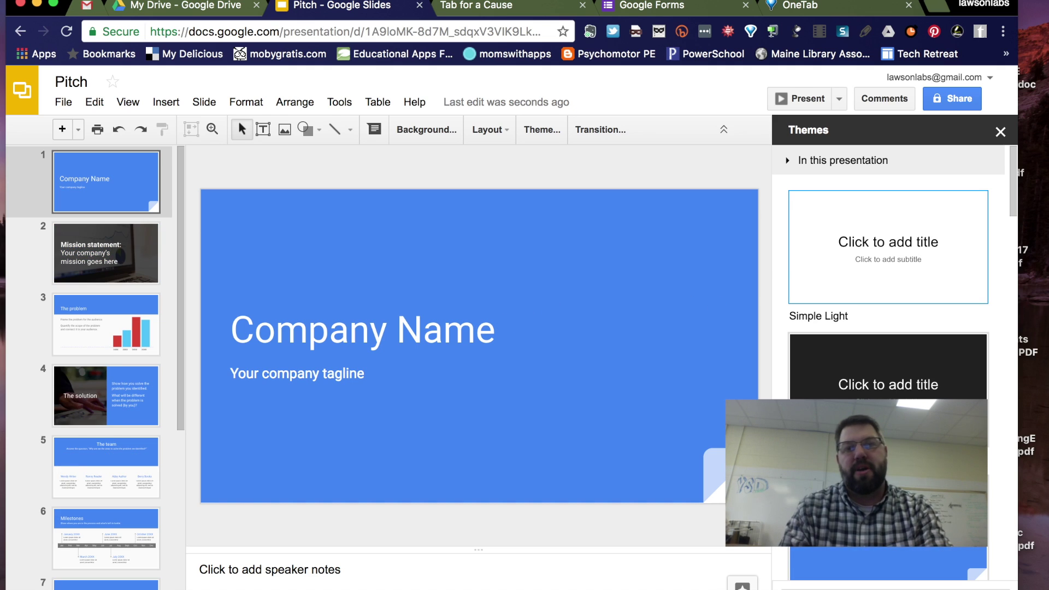
Scroll through the Themes panel of the new Pitch presentation.
scroll(888, 273, down, 15)
scroll(887, 273, down, 20)
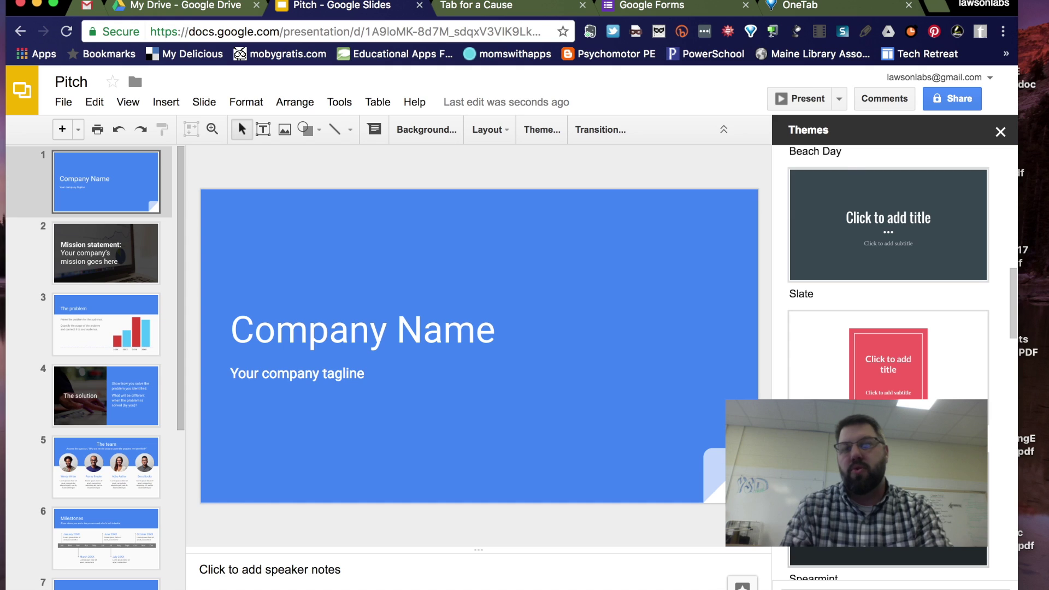
scroll(888, 273, down, 8)
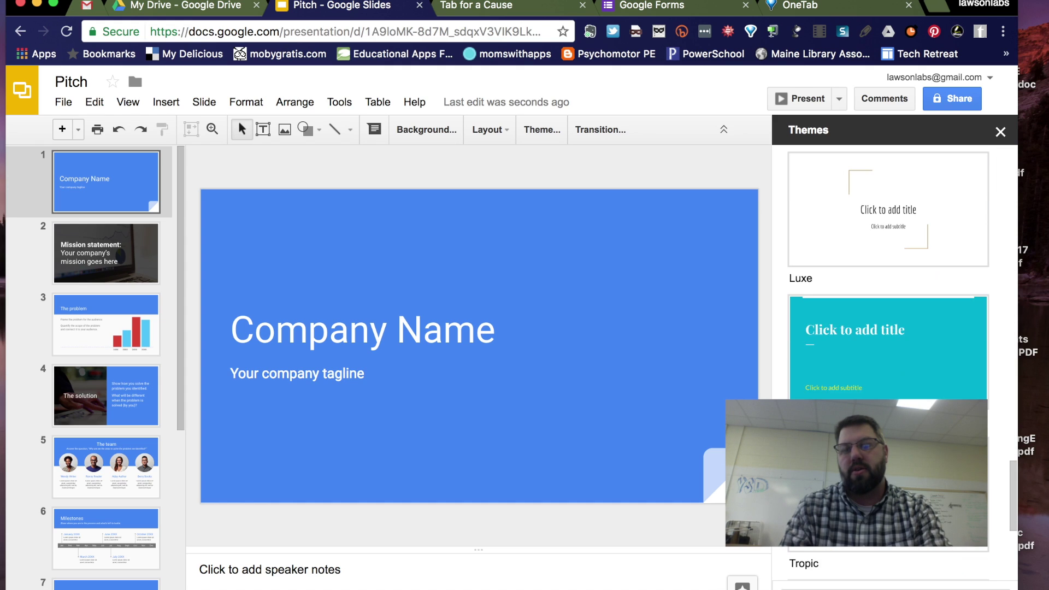
scroll(888, 328, down, 5)
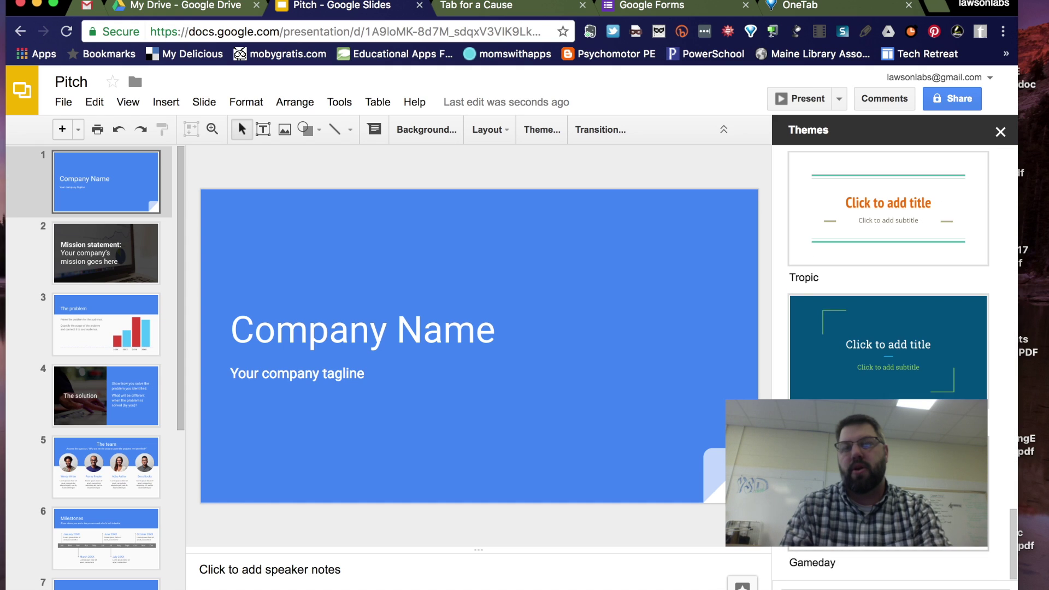
scroll(888, 328, up, 3)
scroll(888, 328, down, 3)
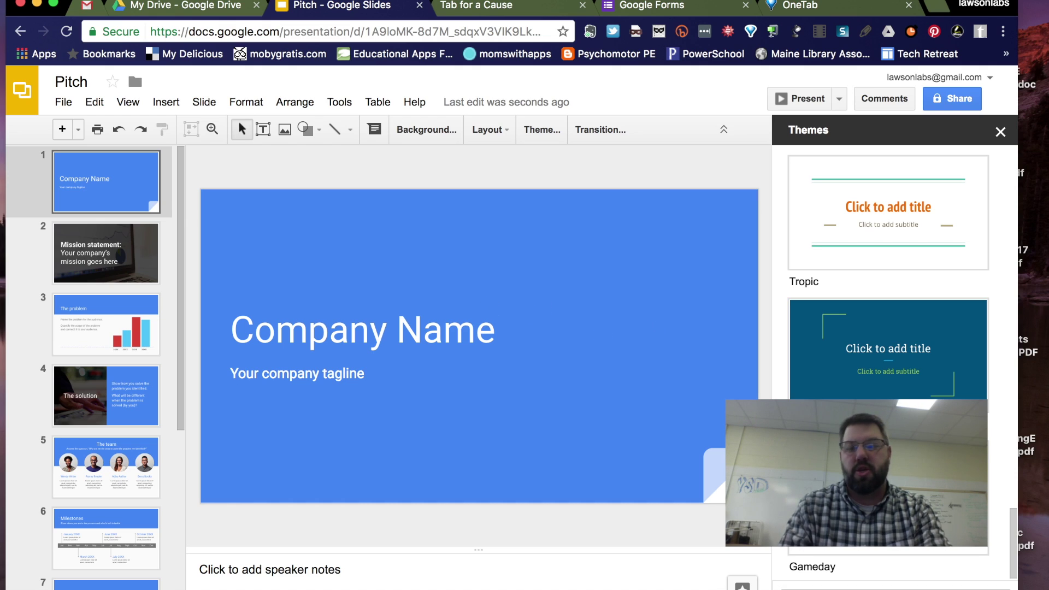
Load slidecarnival.com in the spare Tab for a Cause tab.
click(503, 6)
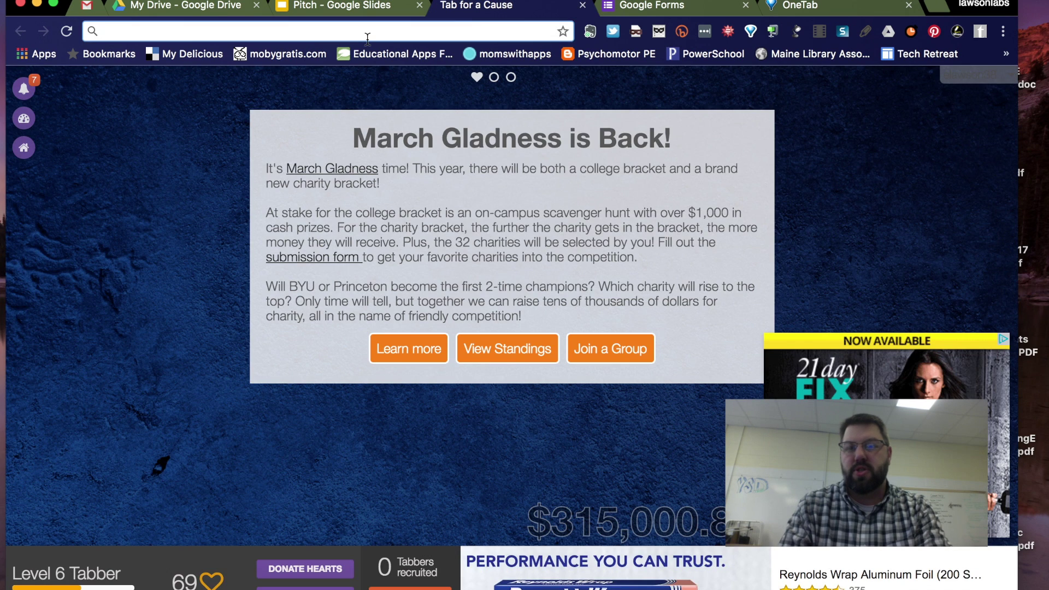
text(slide)
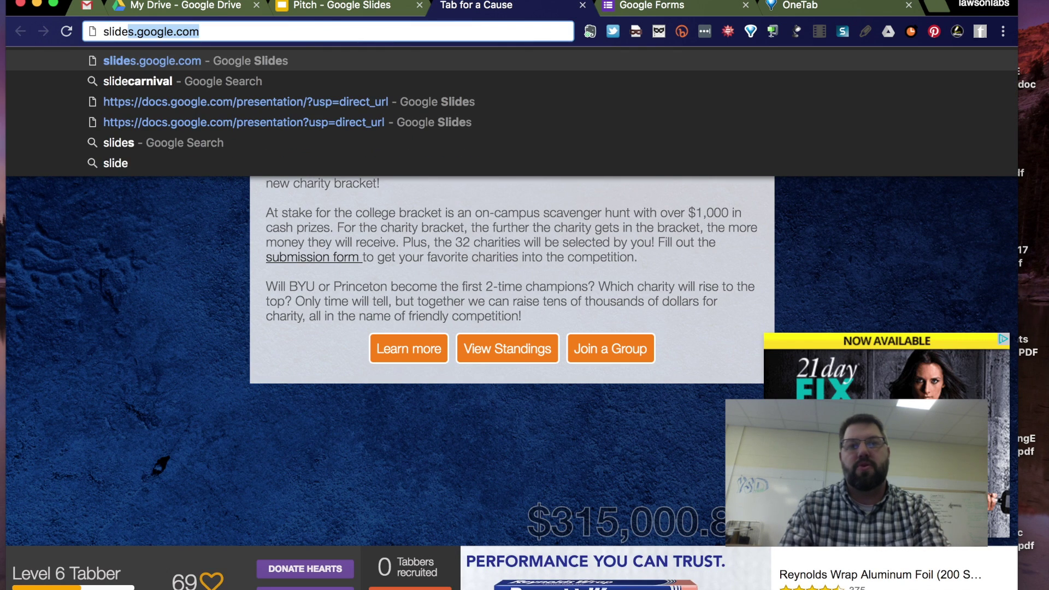
text(carnival)
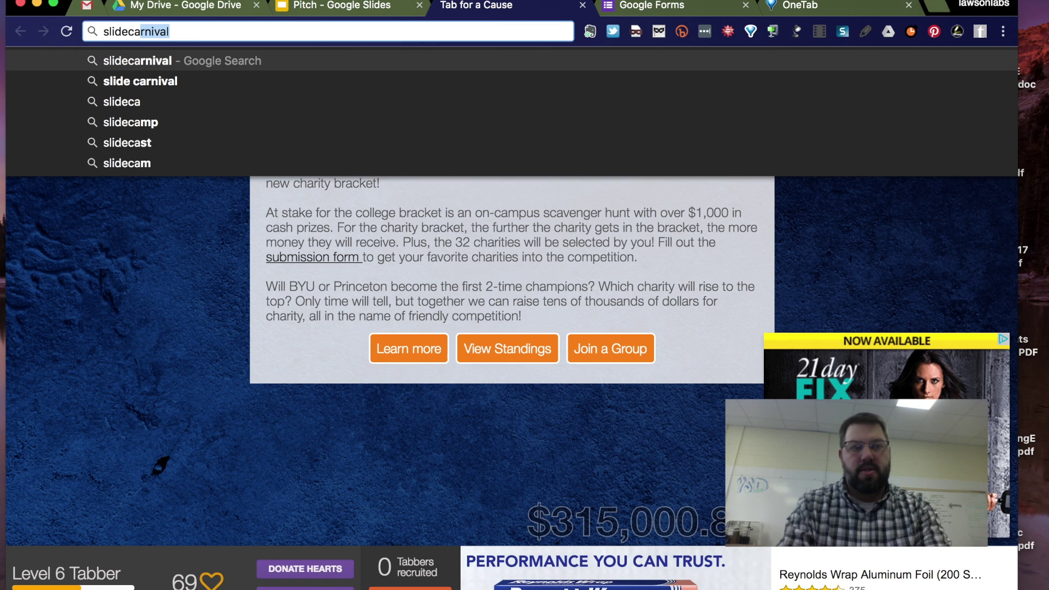
key(Right)
text(.com)
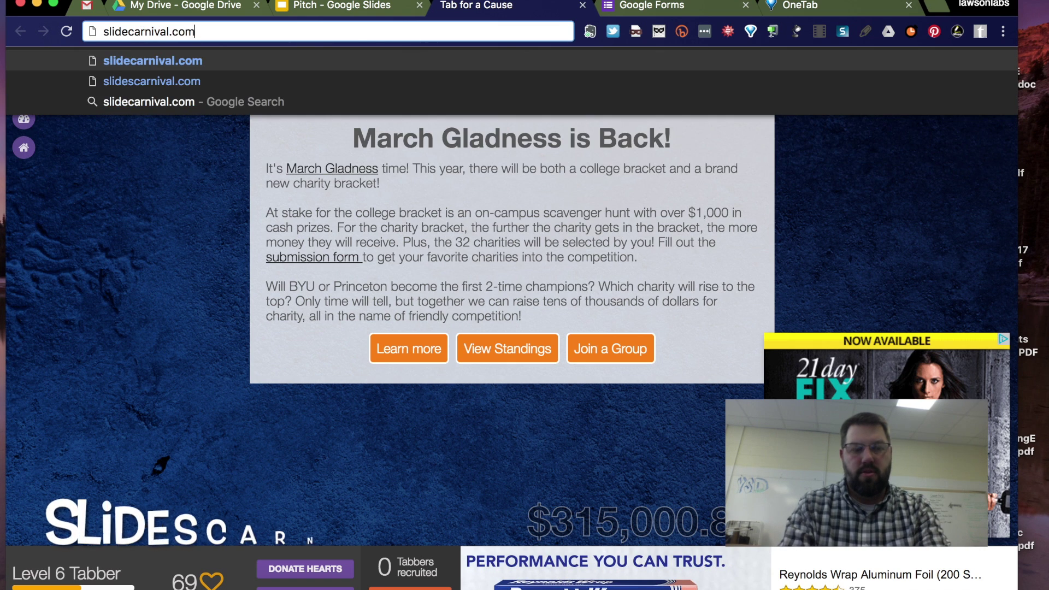
key(Return)
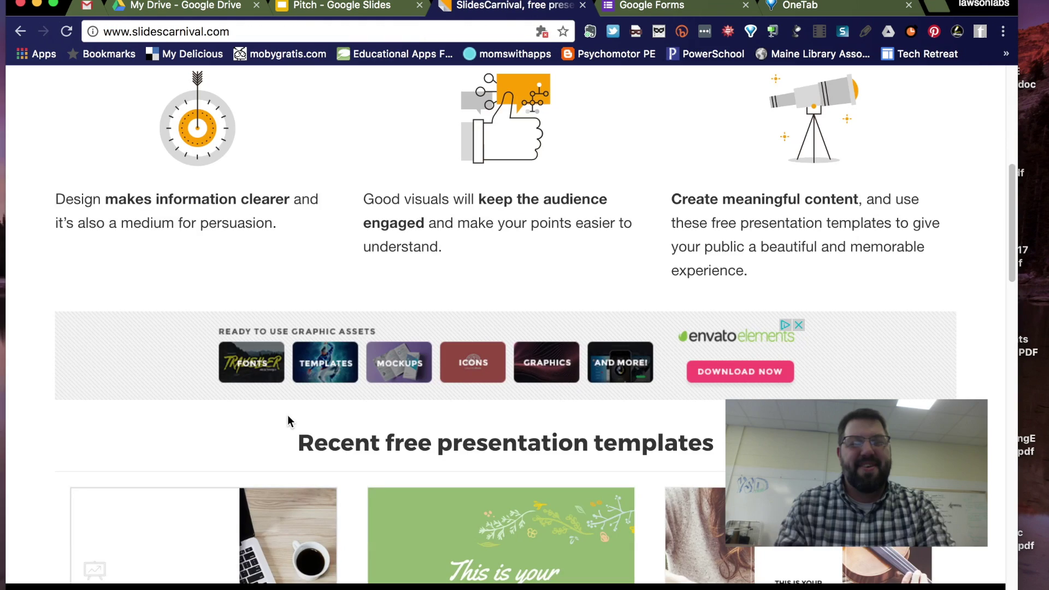
Scroll the SlidesCarnival home page and open the Creative templates category.
scroll(287, 415, down, 7)
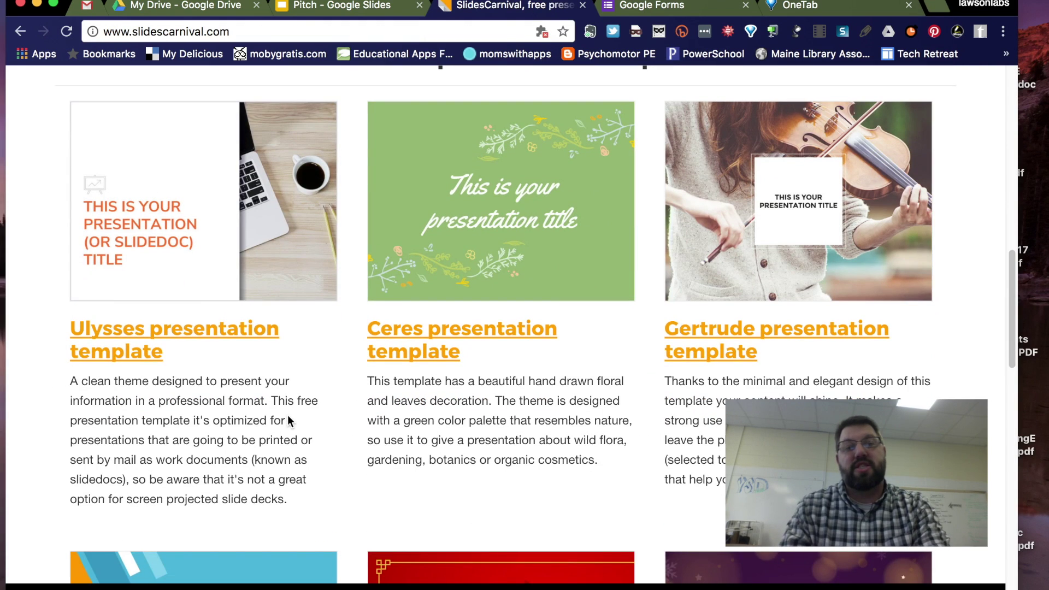
scroll(287, 415, down, 15)
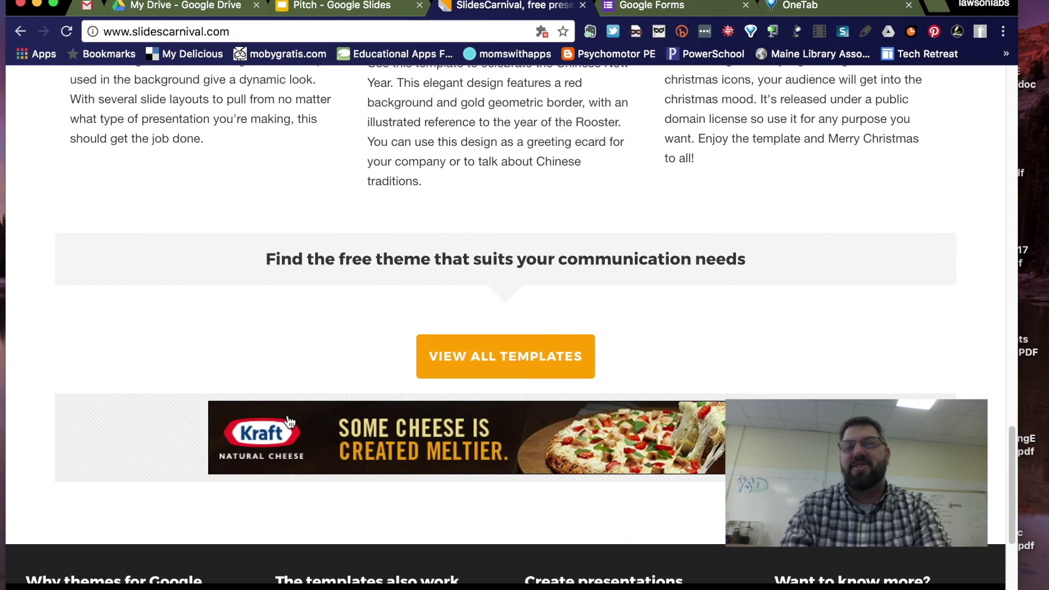
scroll(289, 420, up, 20)
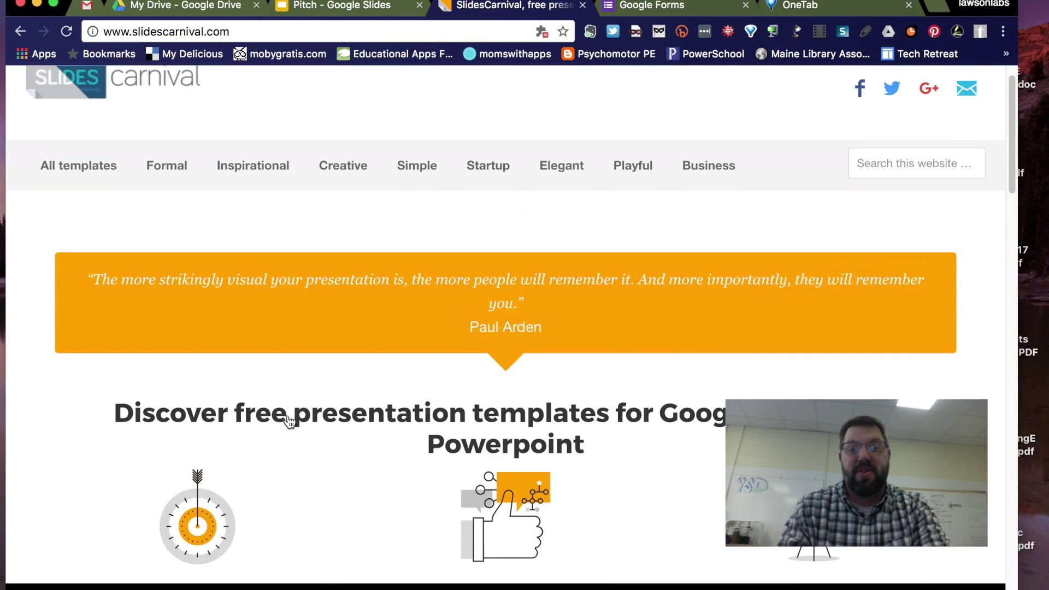
click(347, 173)
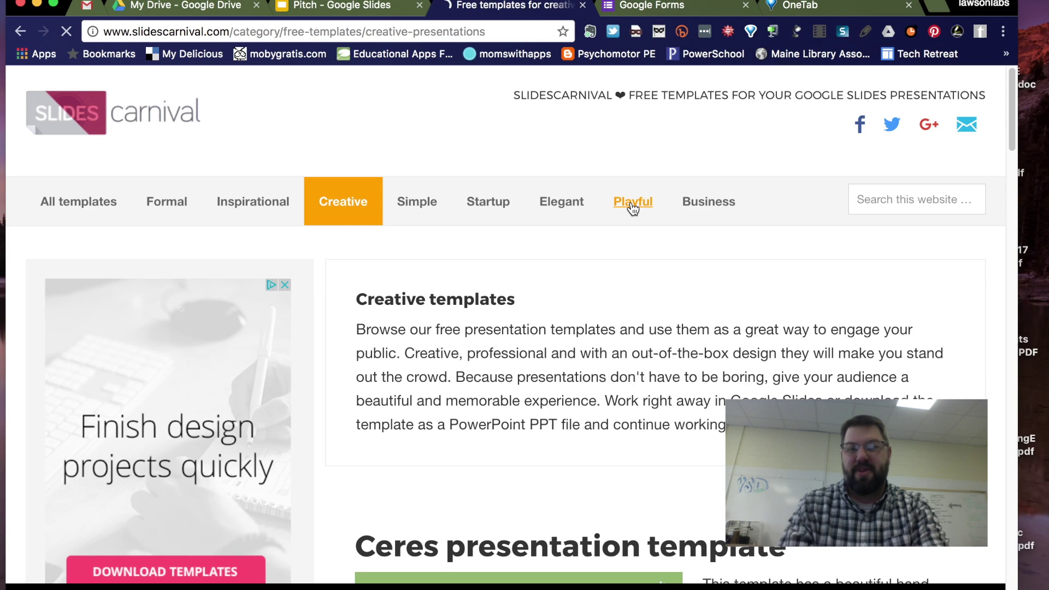
Open the Playful template category and scroll through its templates.
click(633, 204)
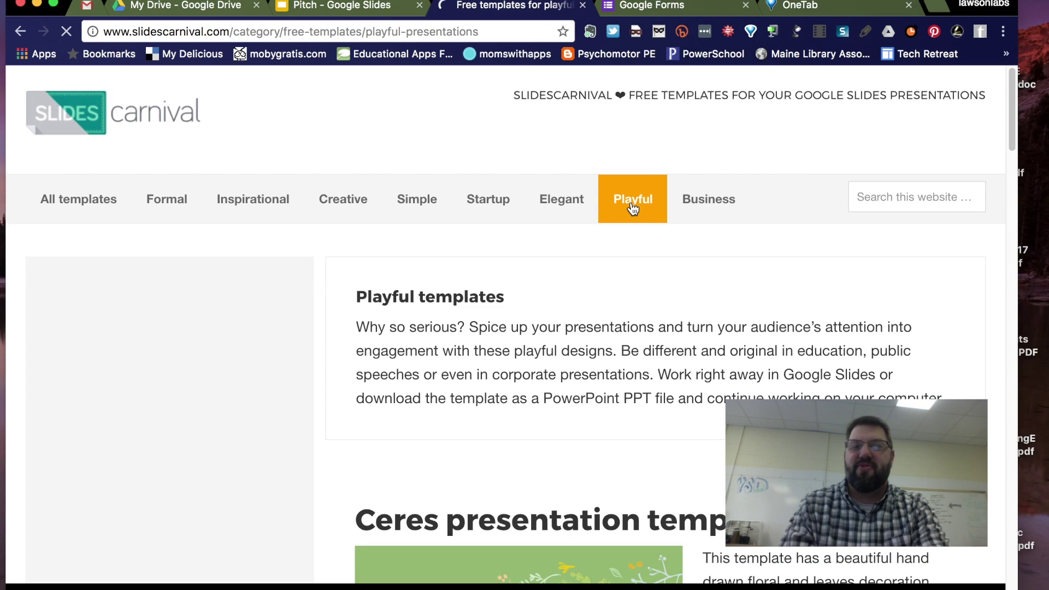
scroll(578, 304, down, 10)
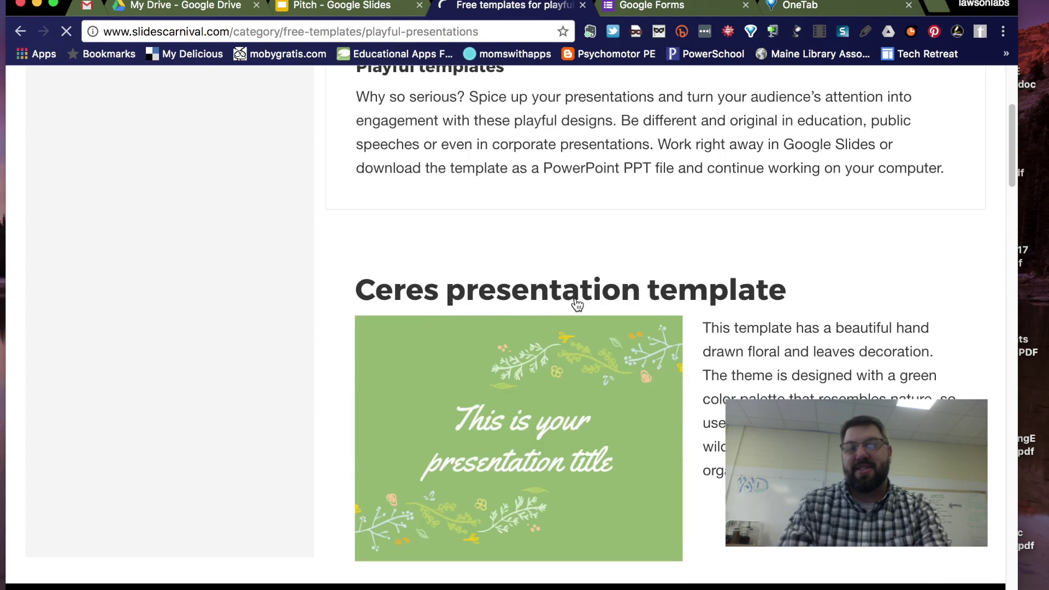
scroll(578, 305, down, 8)
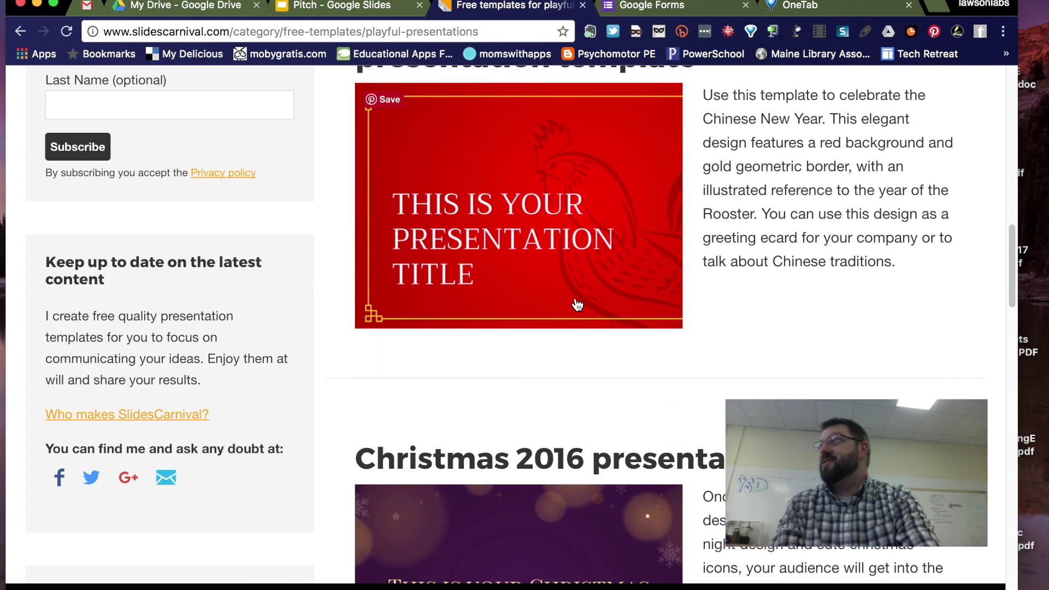
scroll(689, 372, down, 12)
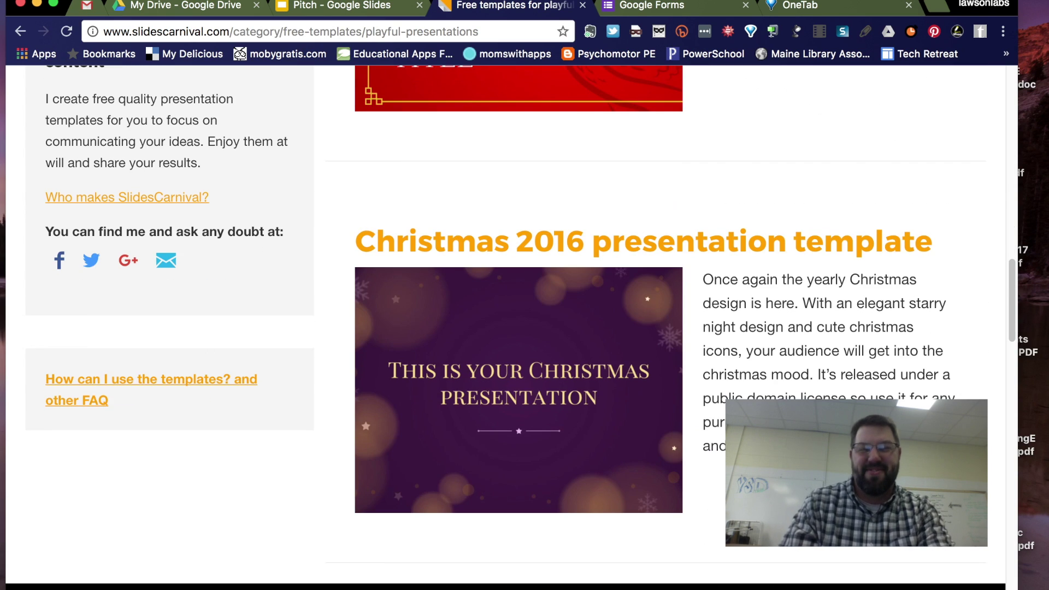
scroll(754, 463, down, 2)
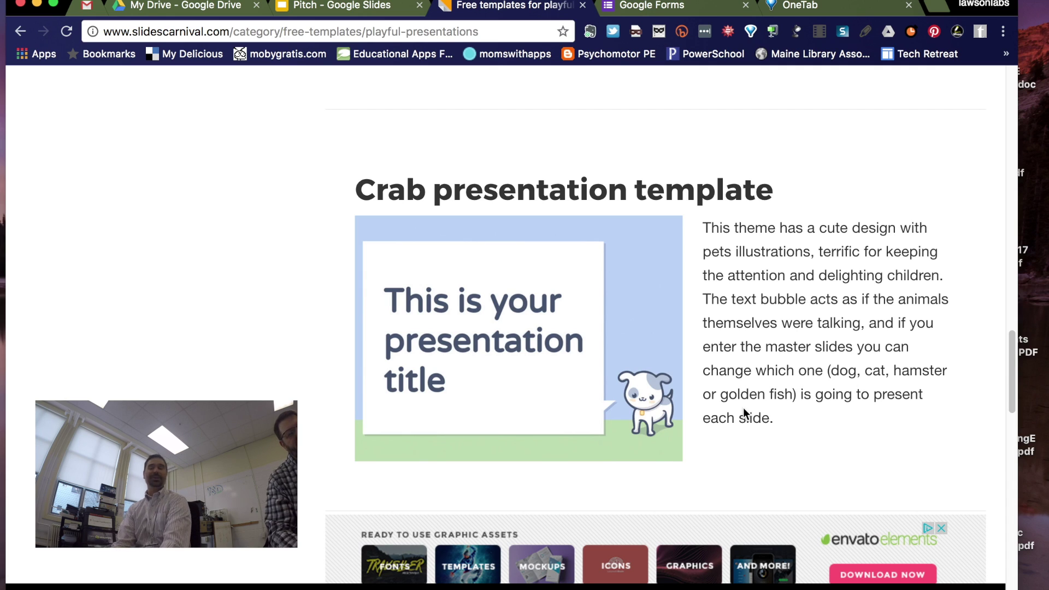
Open the Crab template's page and scroll down through its details.
click(554, 360)
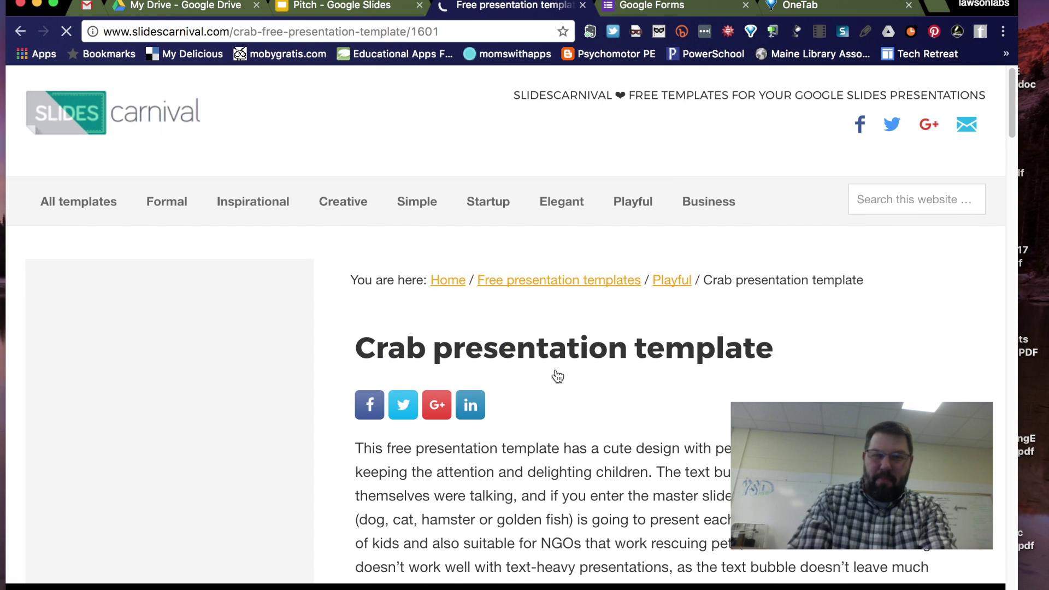
scroll(568, 399, down, 5)
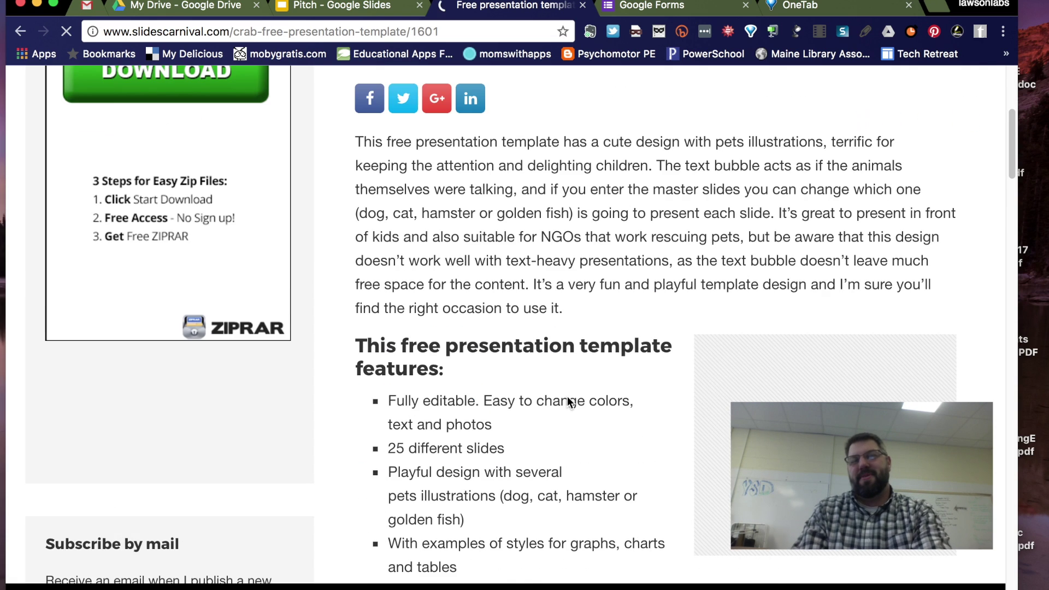
scroll(567, 396, down, 5)
scroll(567, 396, down, 10)
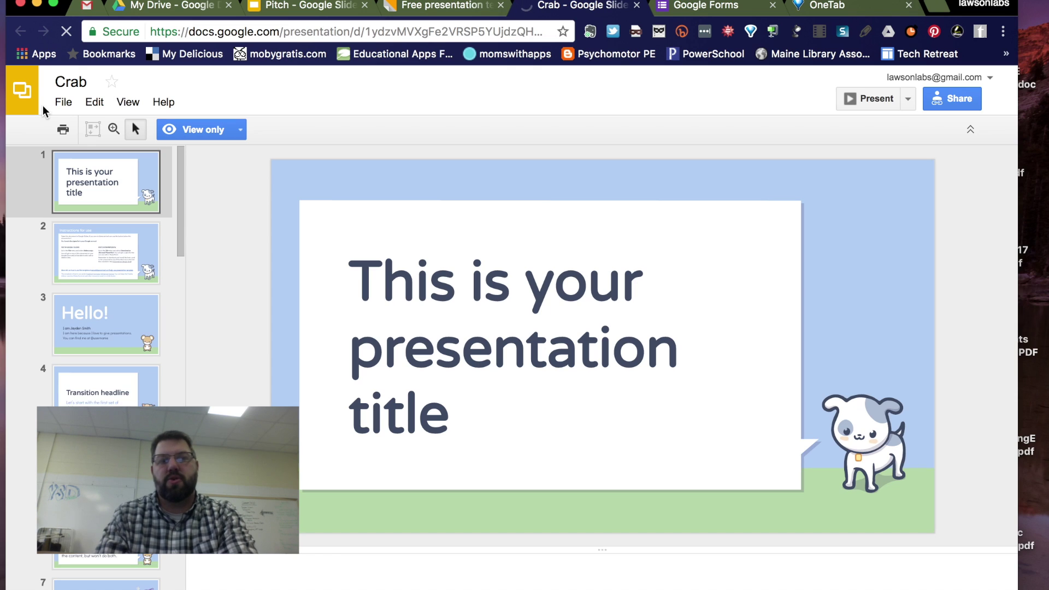
Make an editable copy of Crab named Copy of Crab in My Drive.
click(64, 103)
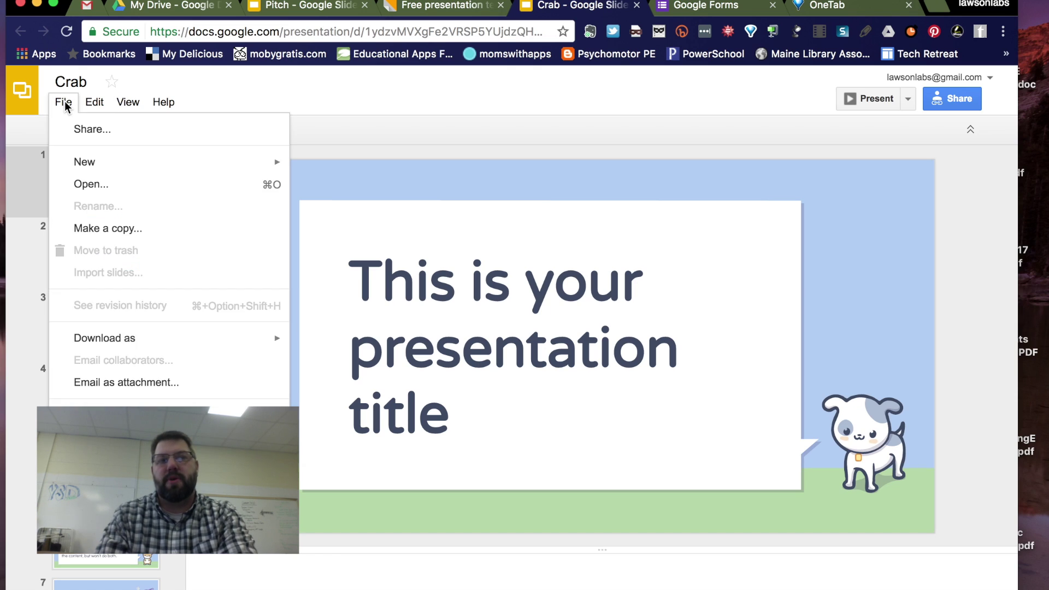
click(110, 228)
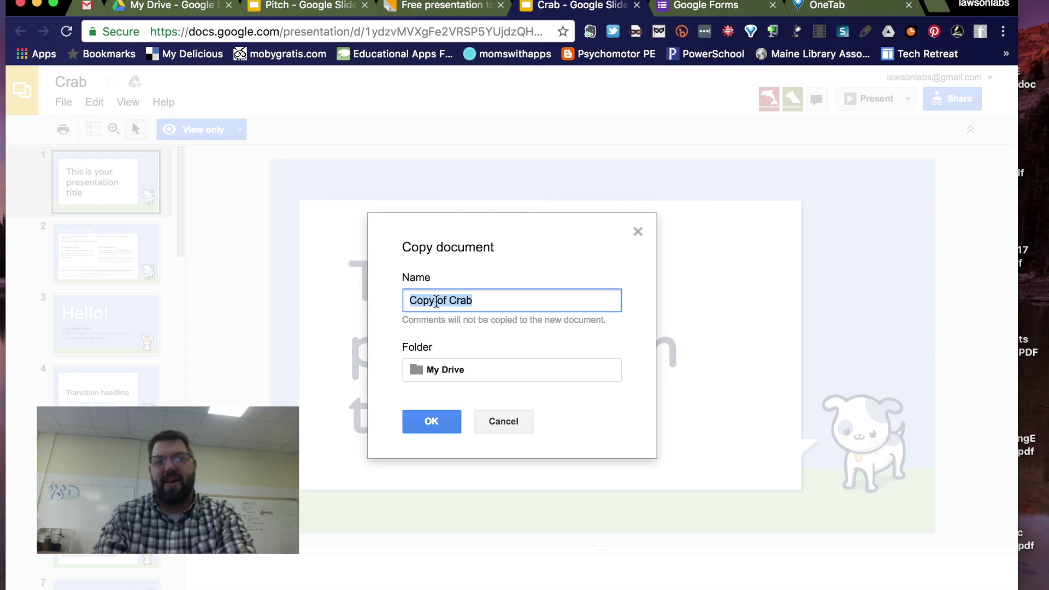
click(434, 425)
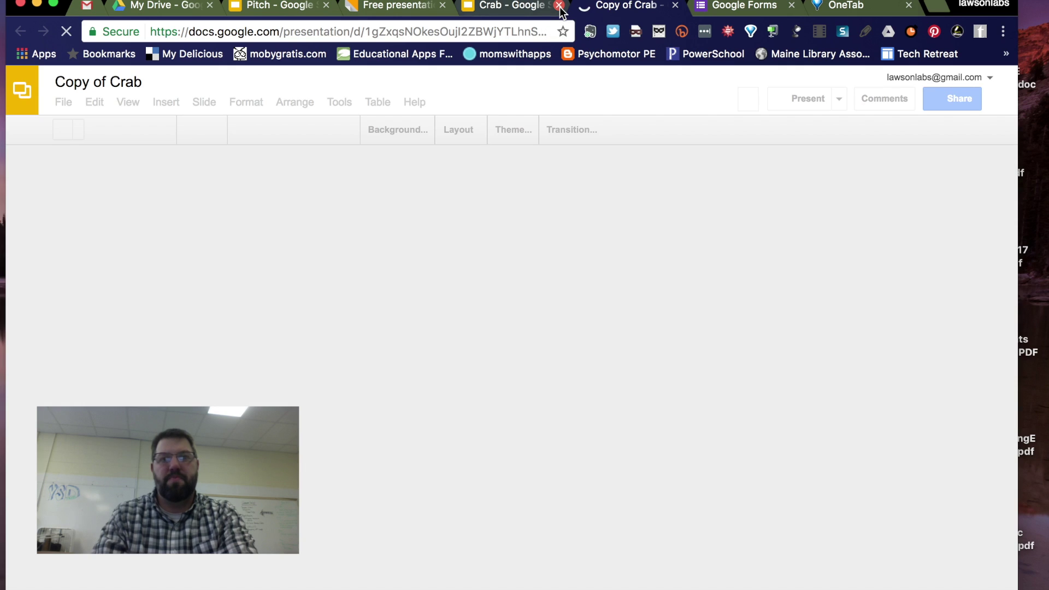
Close the Crab and SlidesCarnival tabs, preview the slide layouts, and return to Pitch.
click(558, 5)
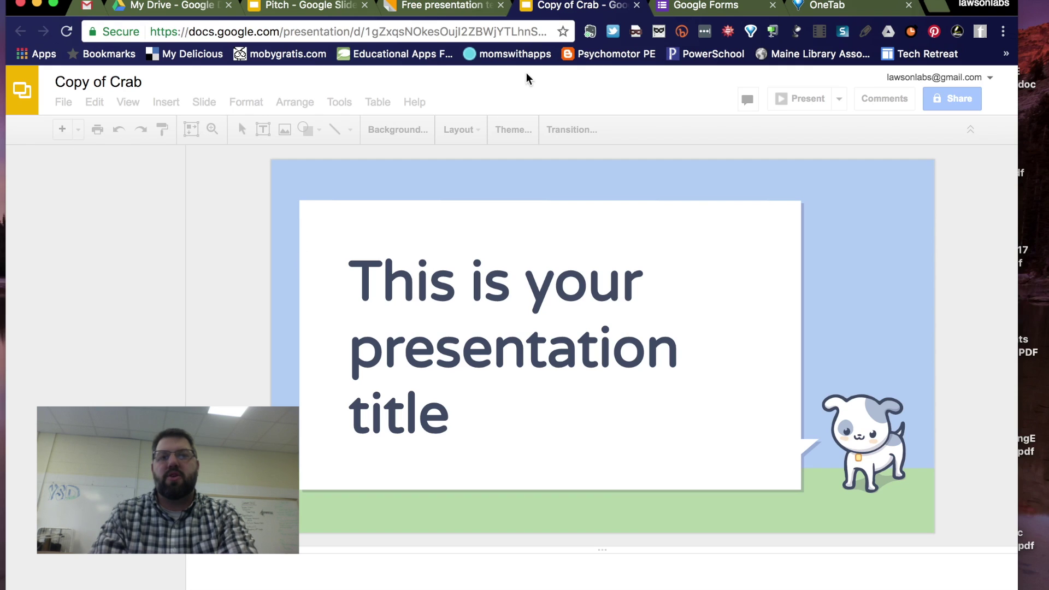
click(442, 6)
key(super+w)
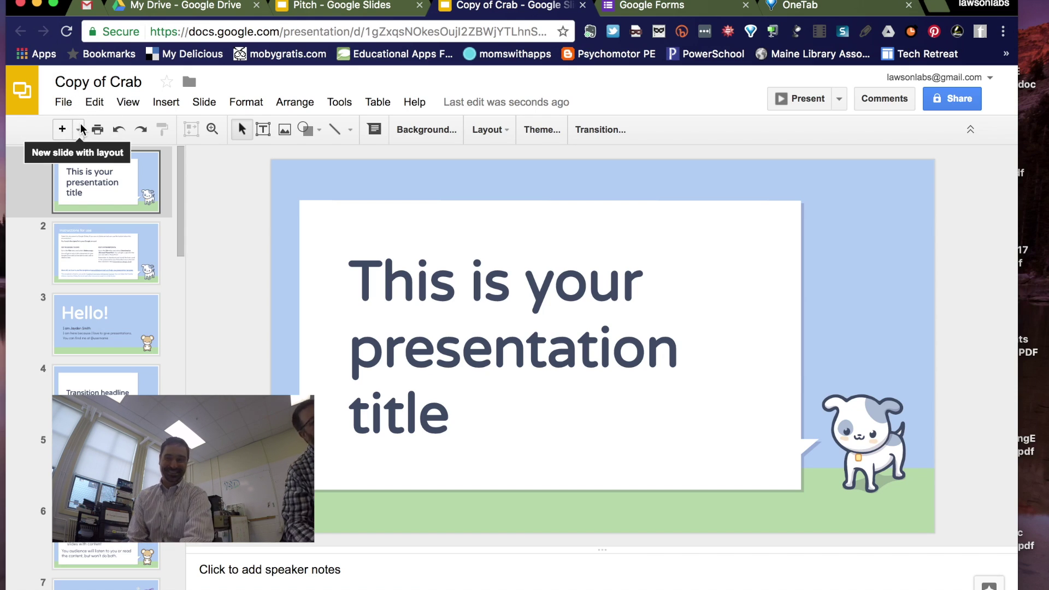
click(79, 130)
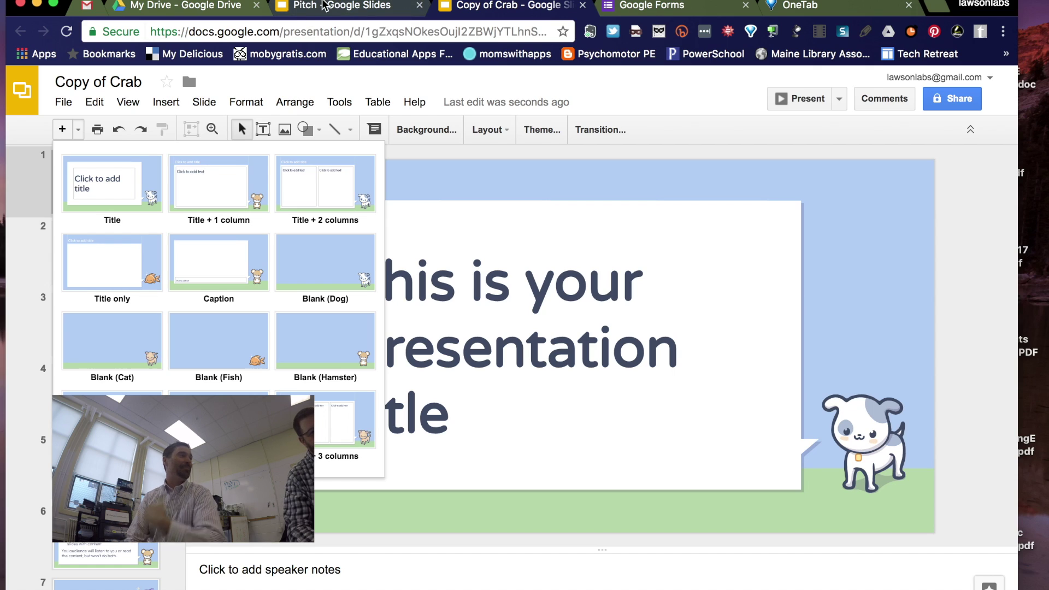
click(325, 5)
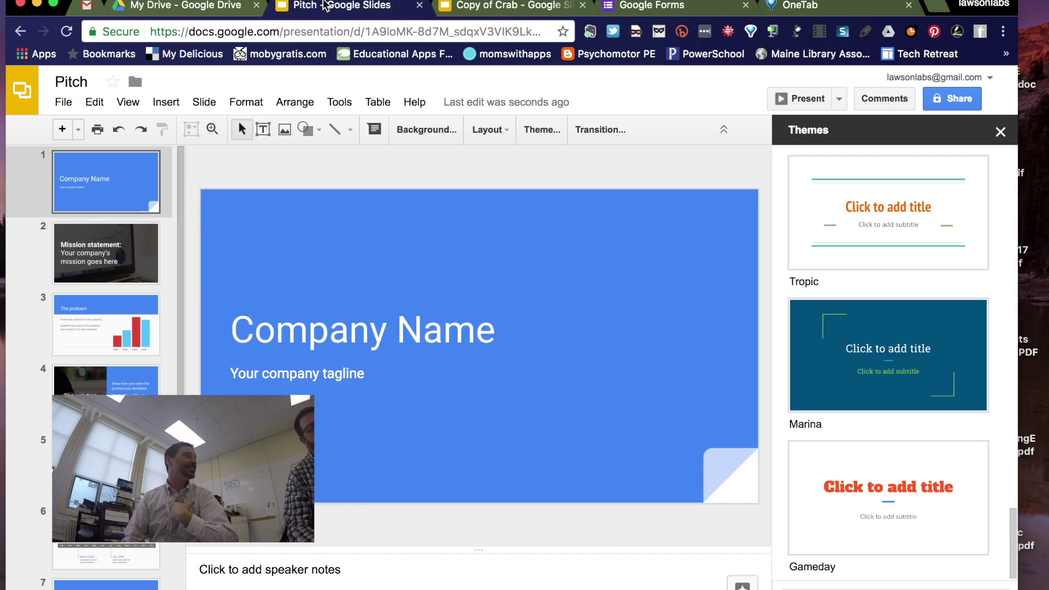
Add a blank slide as slide 2 of the Pitch deck.
click(79, 130)
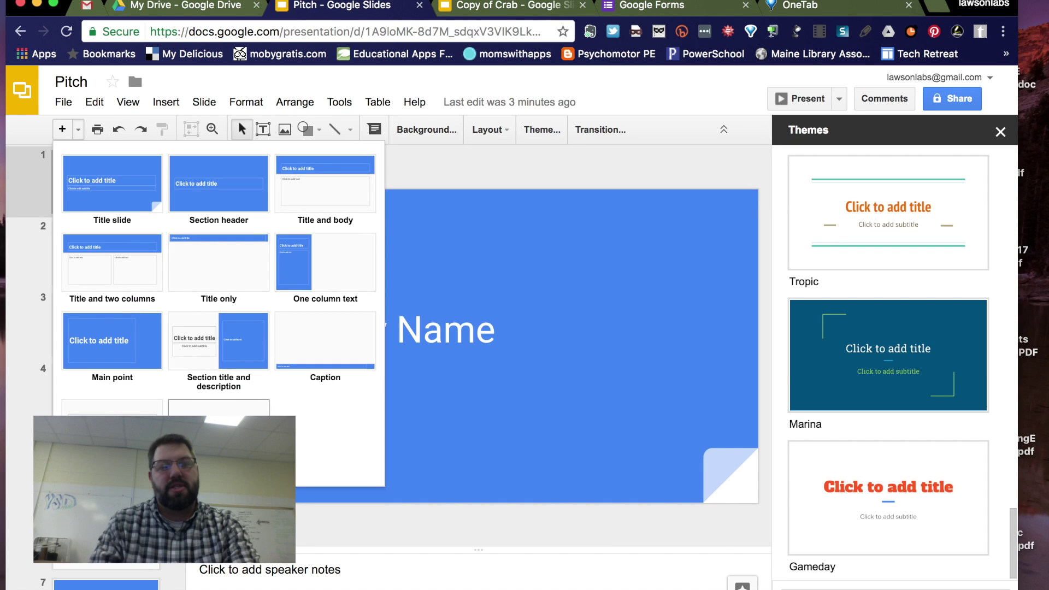
click(218, 407)
click(408, 336)
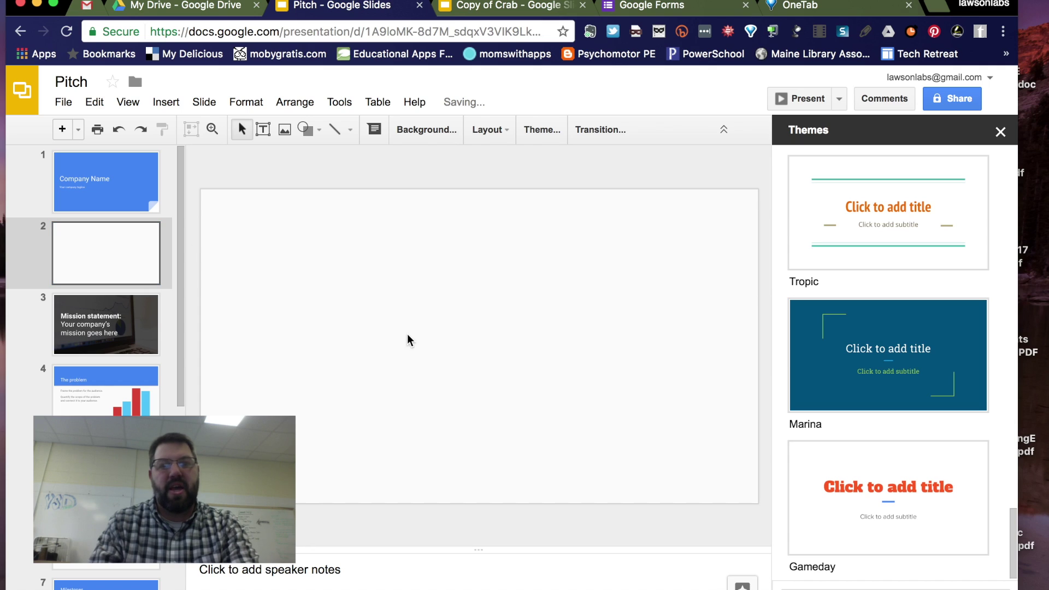
Insert the York Google logo image from Google Drive onto slide 2.
click(284, 130)
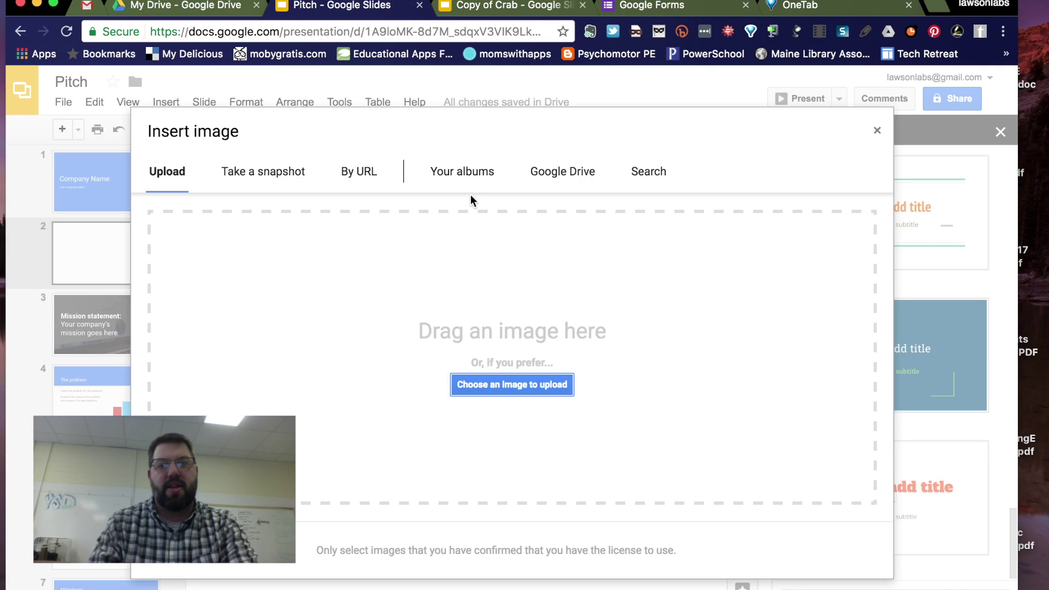
click(558, 173)
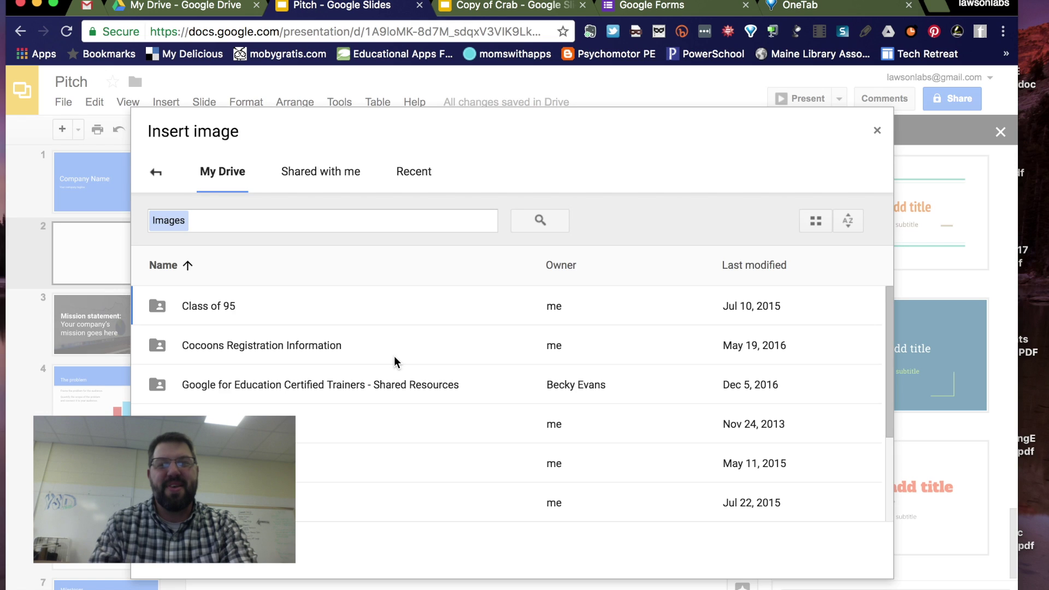
scroll(396, 473, down, 3)
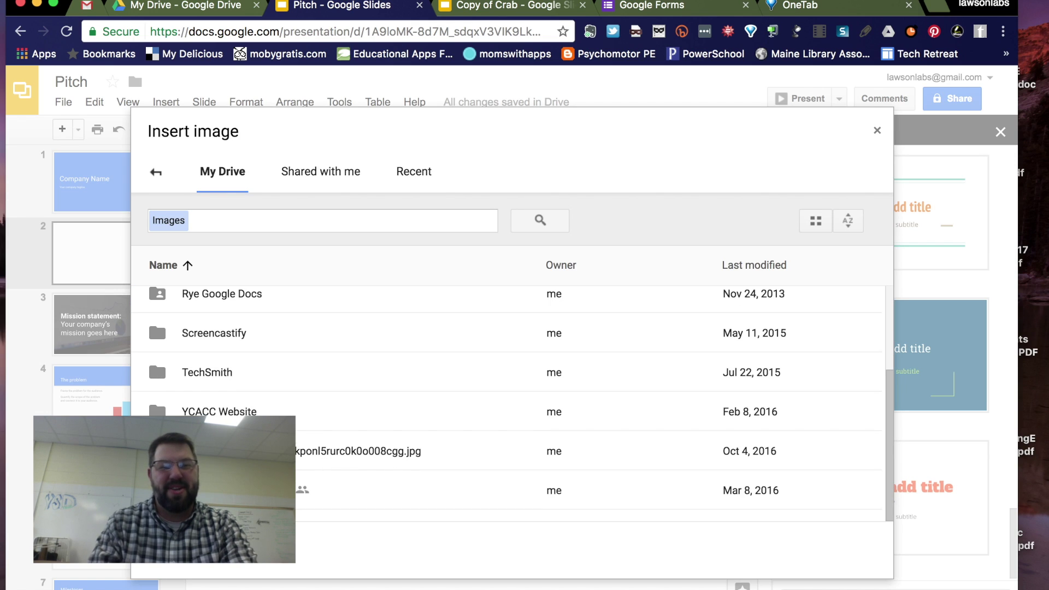
click(328, 451)
click(306, 500)
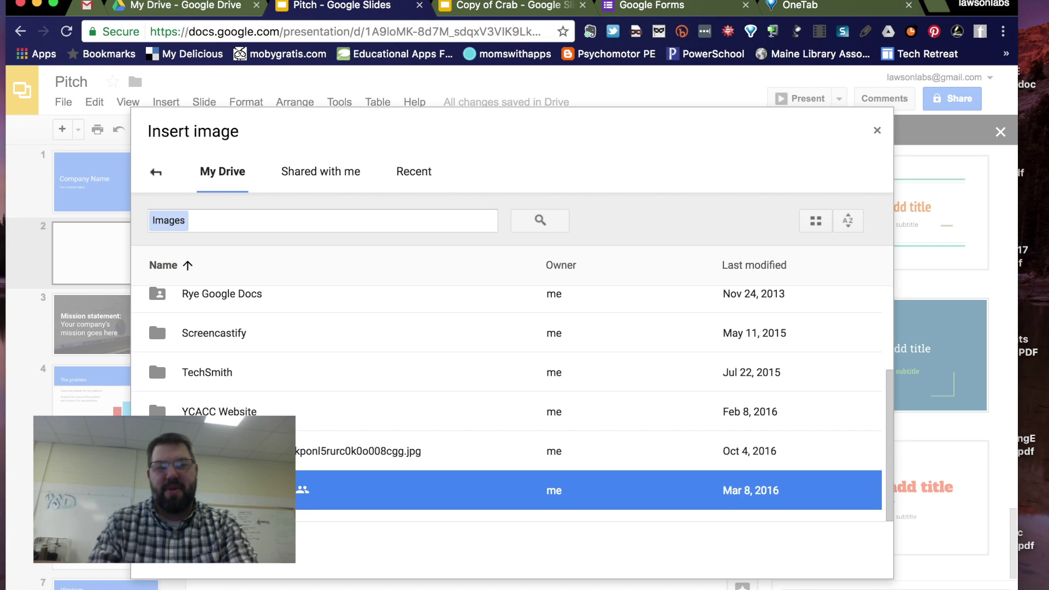
click(183, 562)
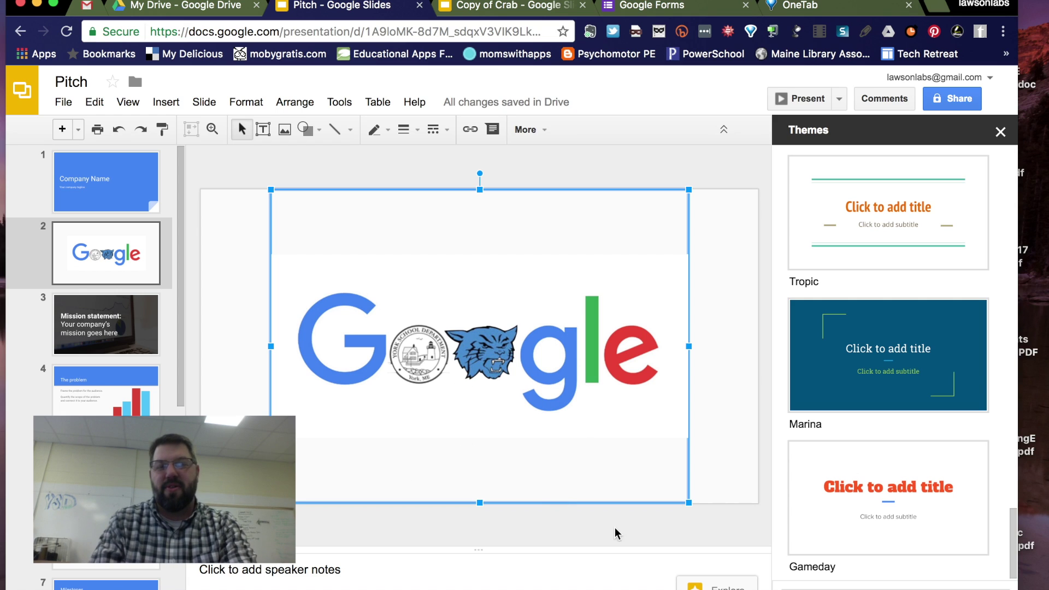
Apply the grey-bordered Explore layout suggestion to the logo on slide 2.
click(717, 587)
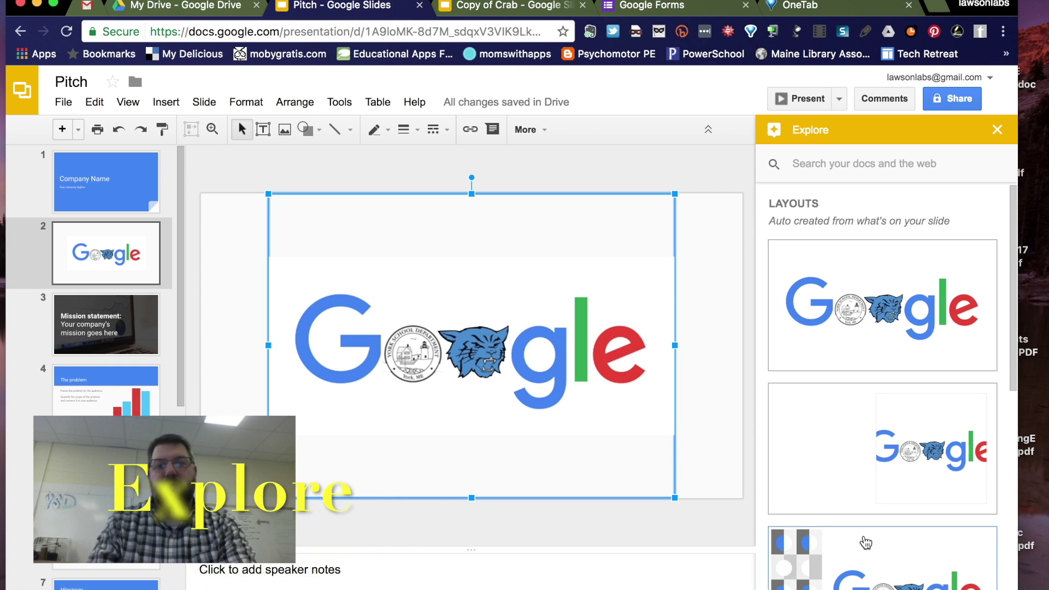
scroll(842, 440, down, 3)
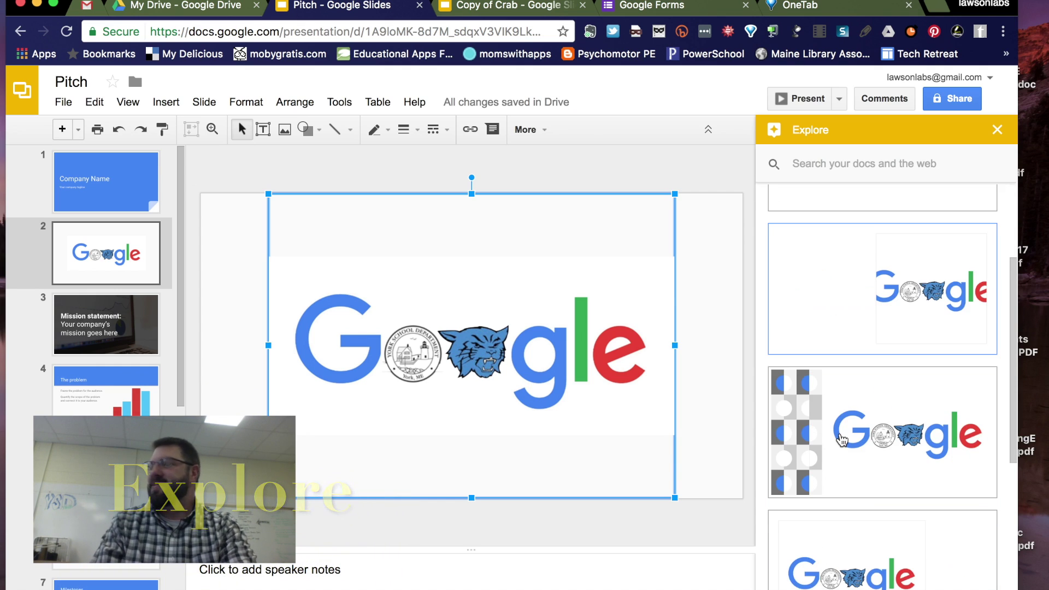
scroll(842, 441, down, 4)
scroll(842, 440, down, 1)
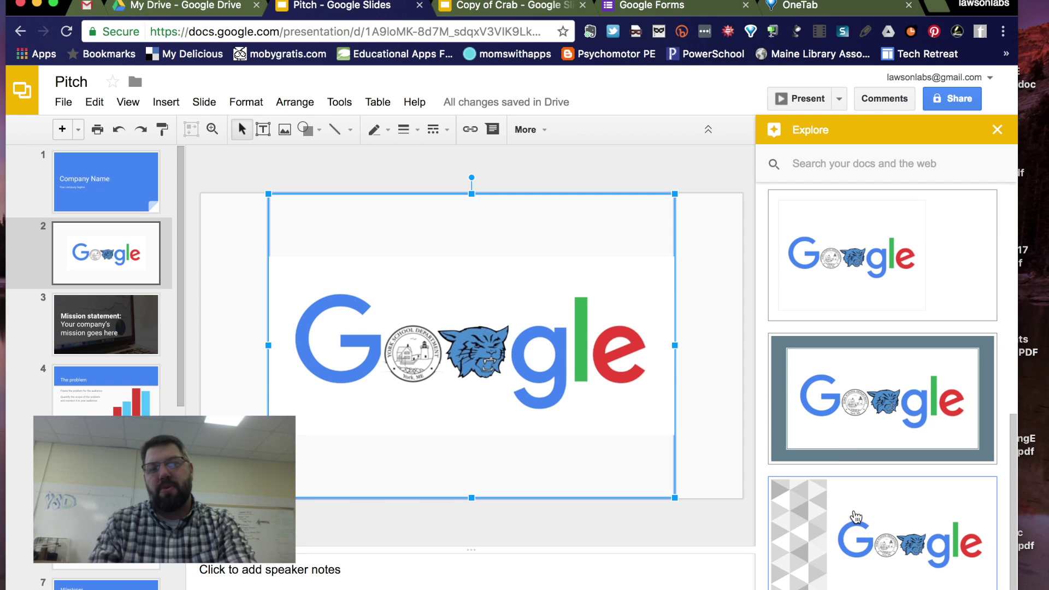
click(849, 397)
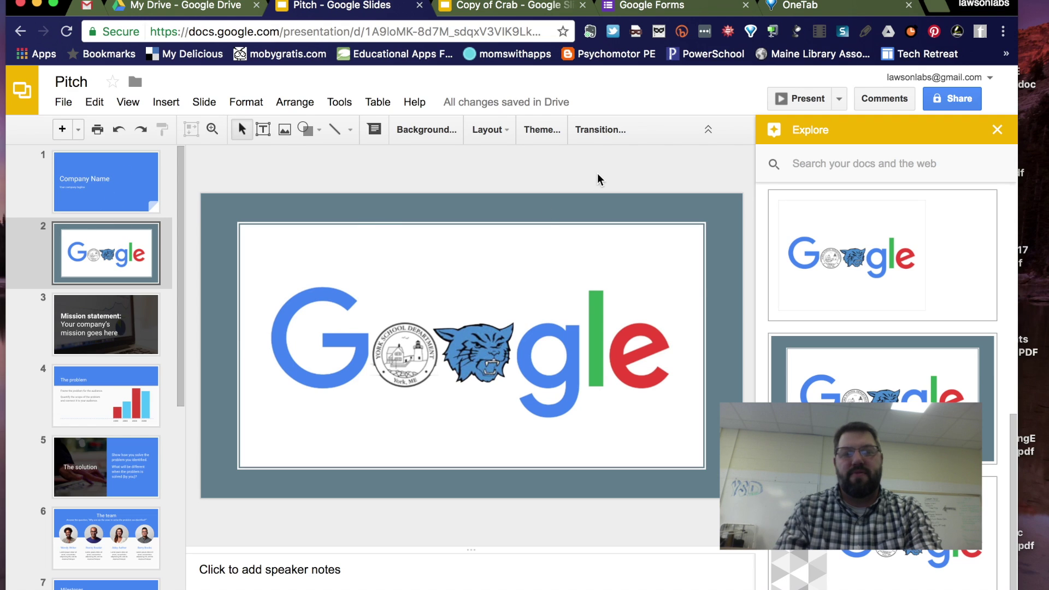
click(601, 129)
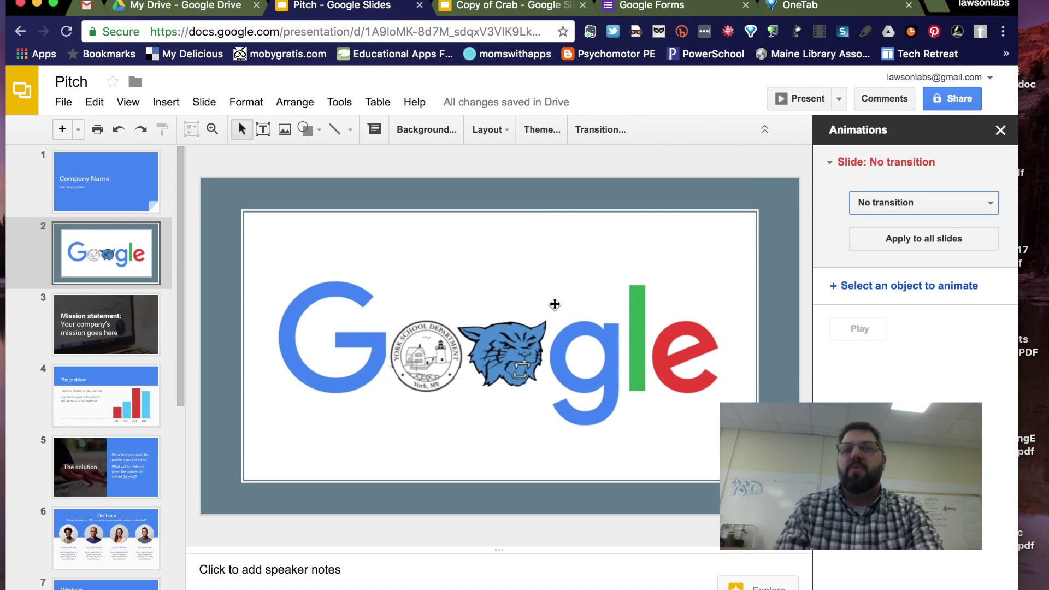
Give slide 2 a Fast Fade transition, then select the Google logo image.
click(922, 206)
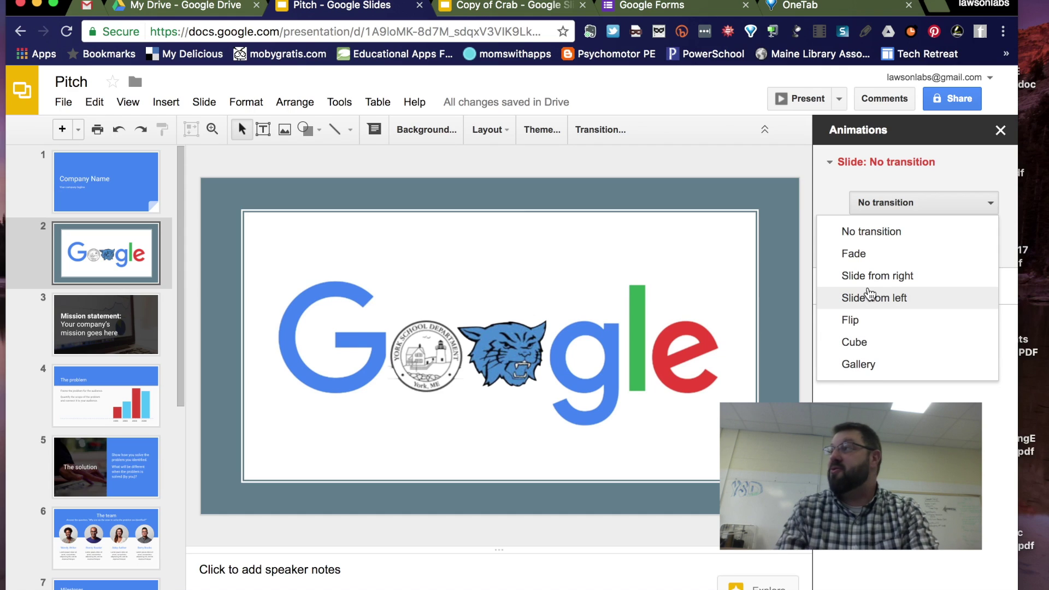
click(849, 251)
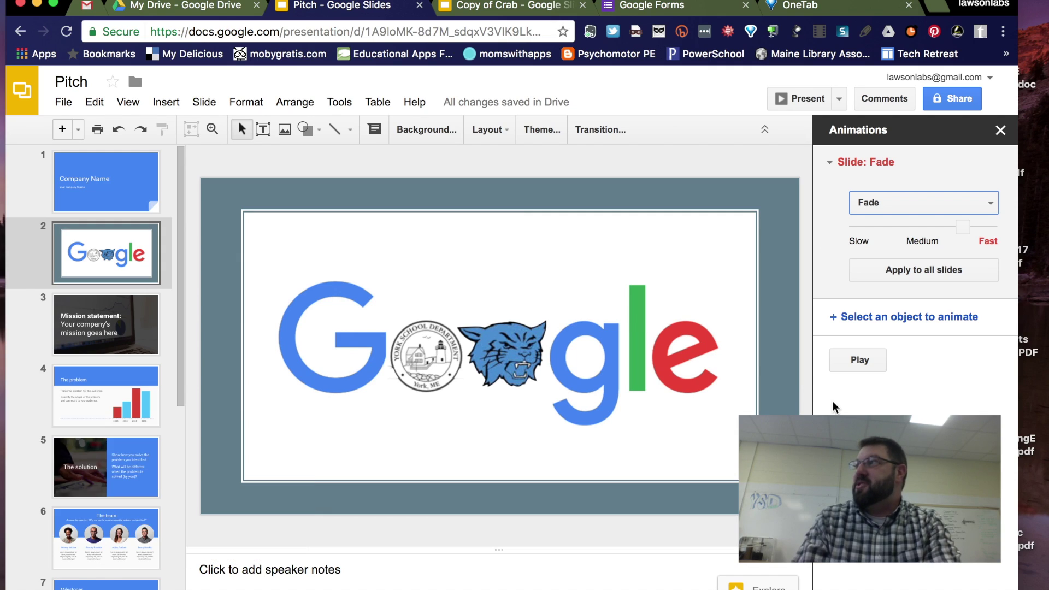
click(519, 346)
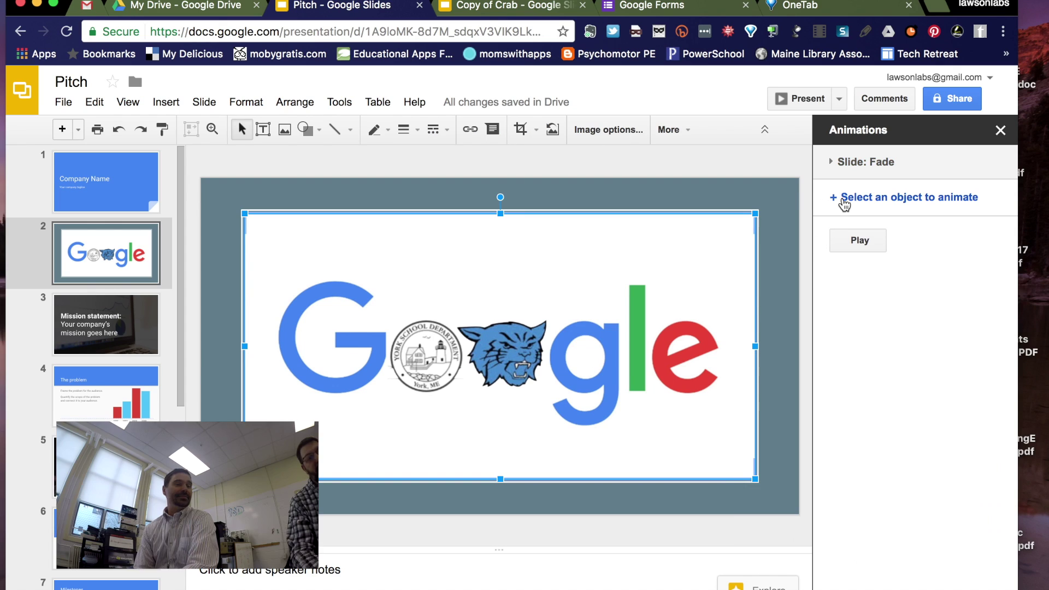
Give the Google logo a Zoom in animation set to With previous, and preview it.
click(836, 202)
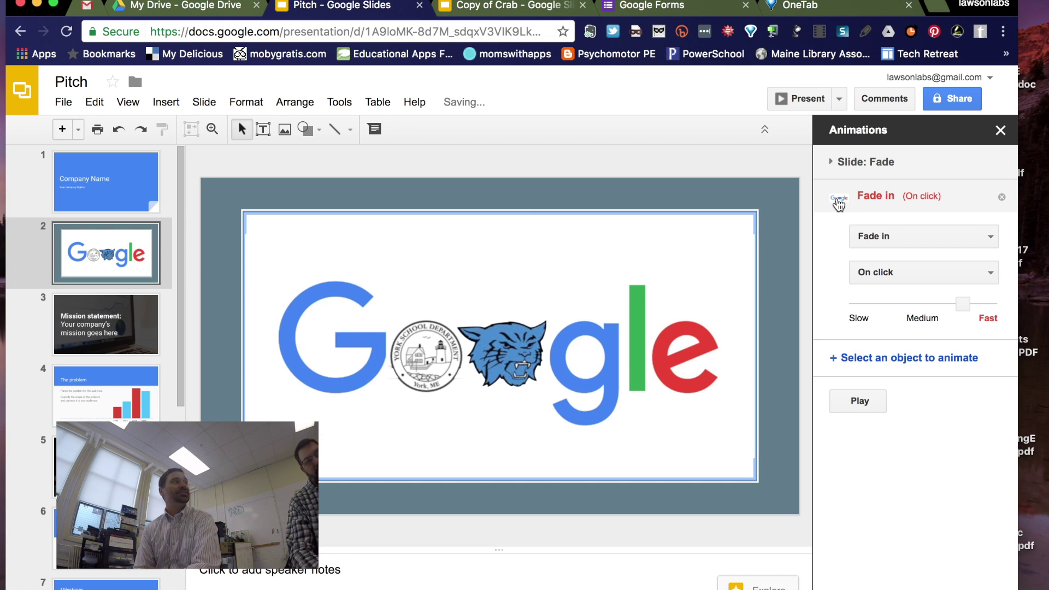
click(928, 246)
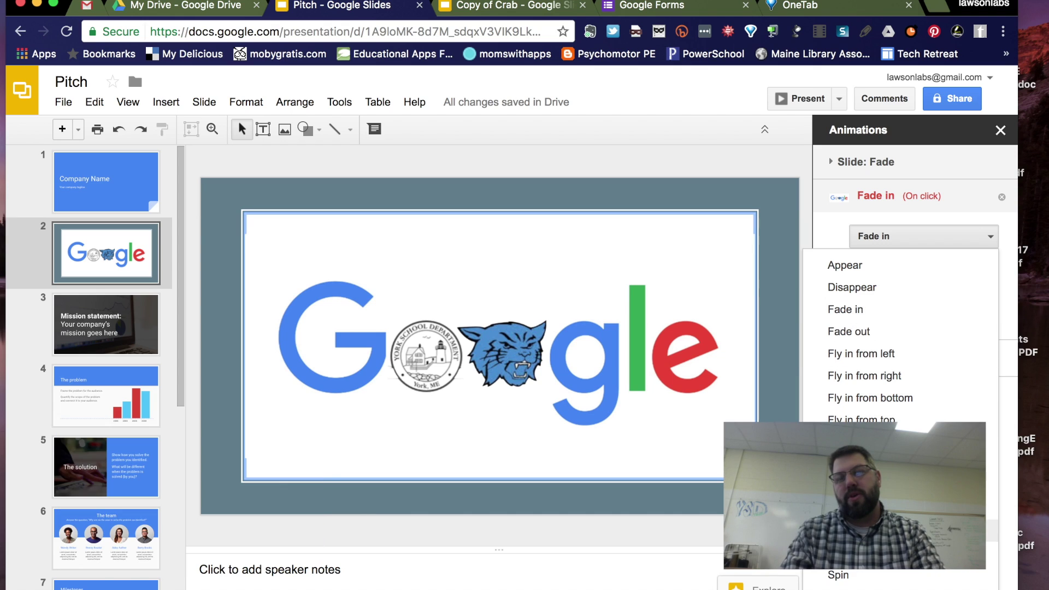
click(846, 530)
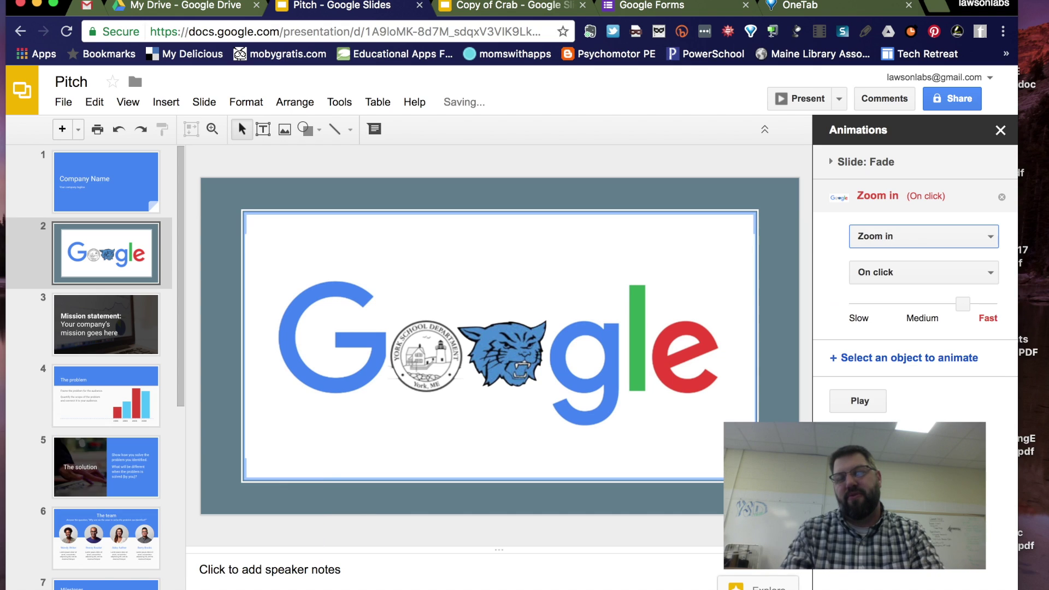
click(538, 347)
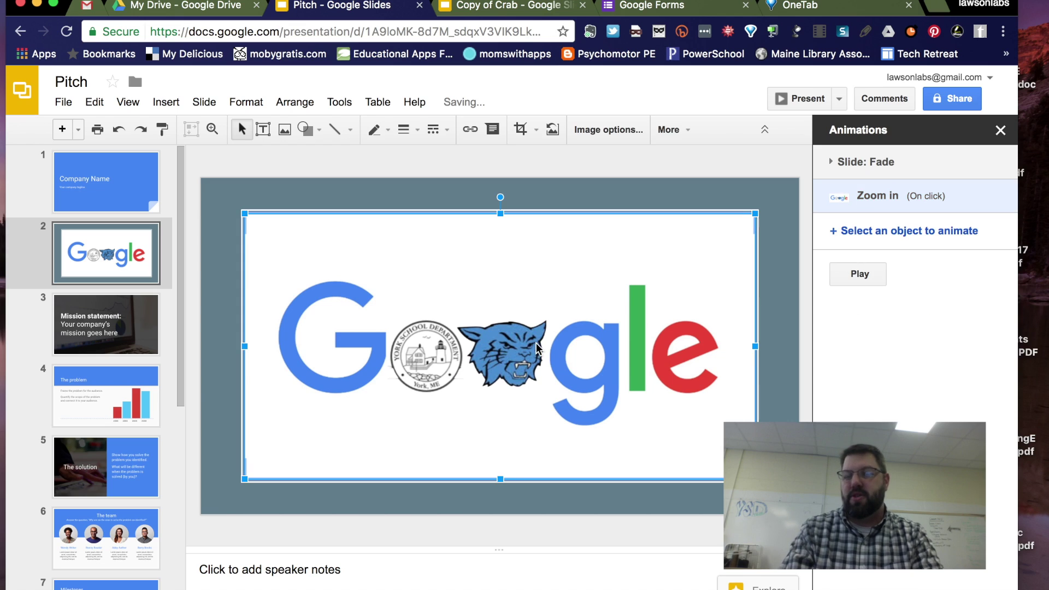
click(864, 198)
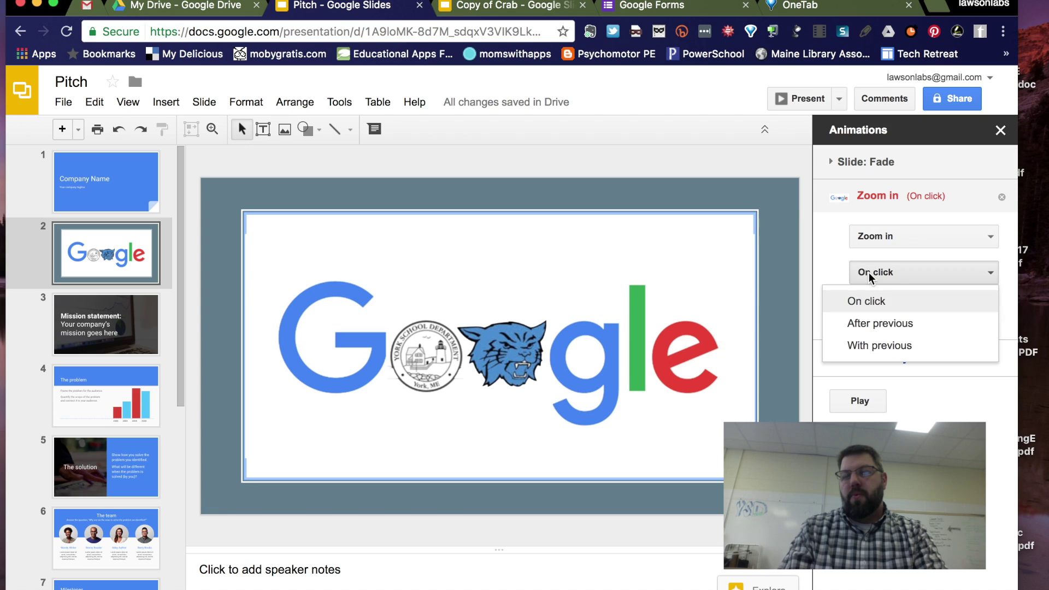
click(868, 350)
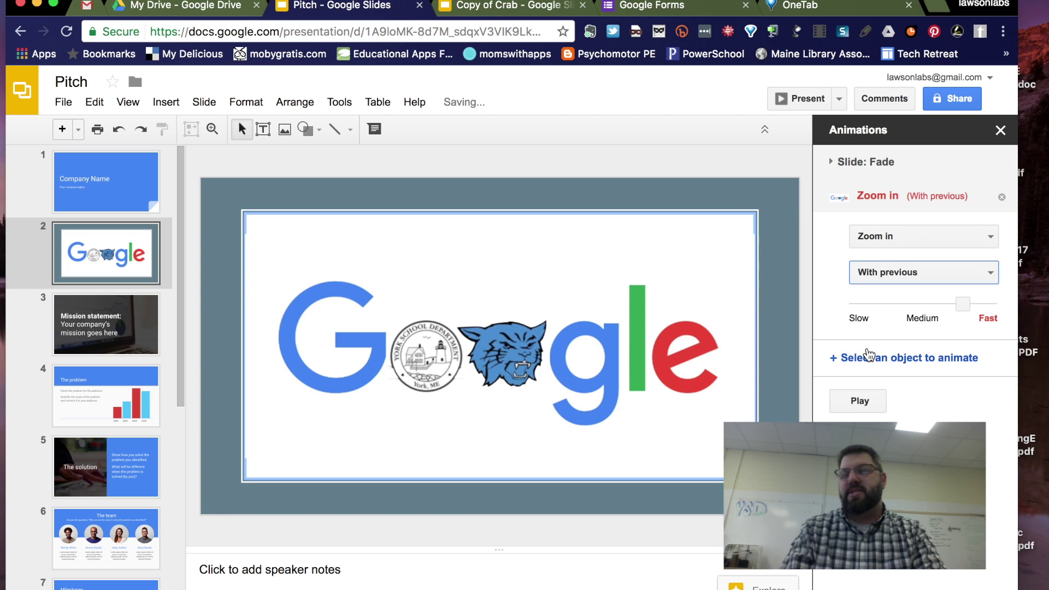
click(860, 401)
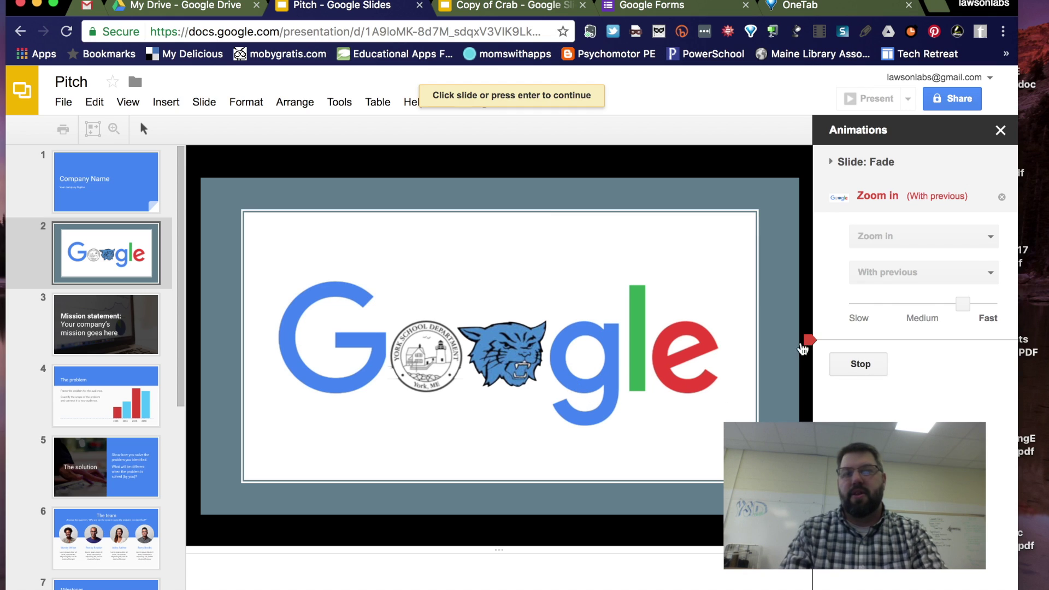
click(861, 365)
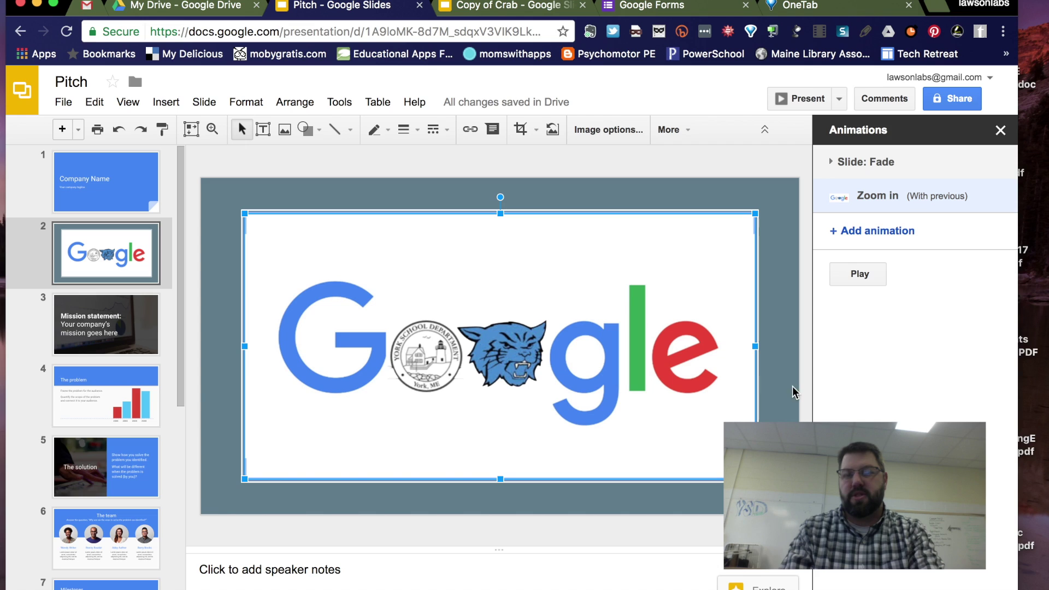
Add a second animation, Fly out to right, to the logo.
click(874, 238)
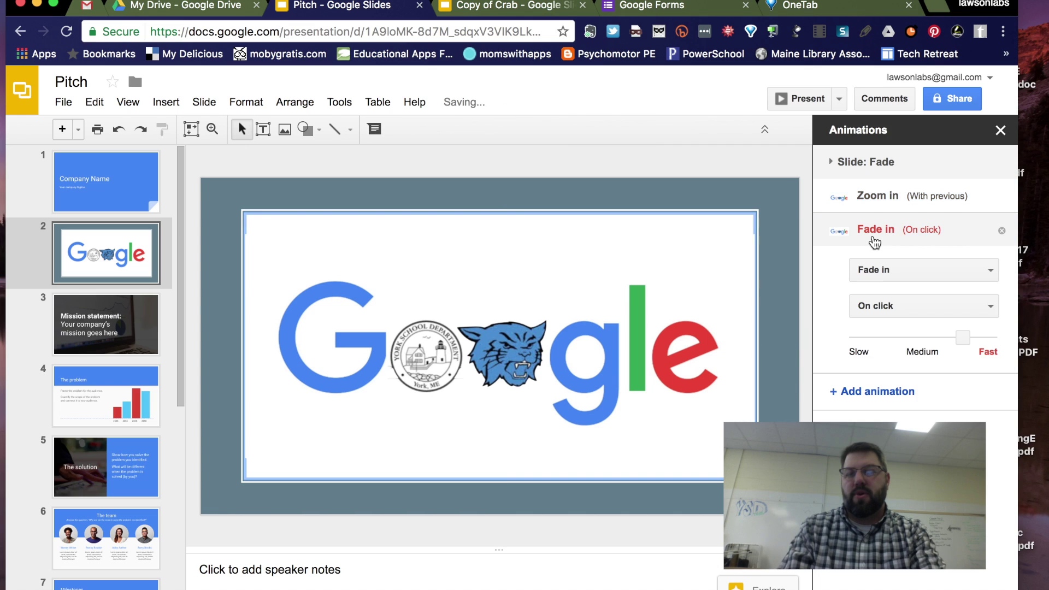
click(896, 274)
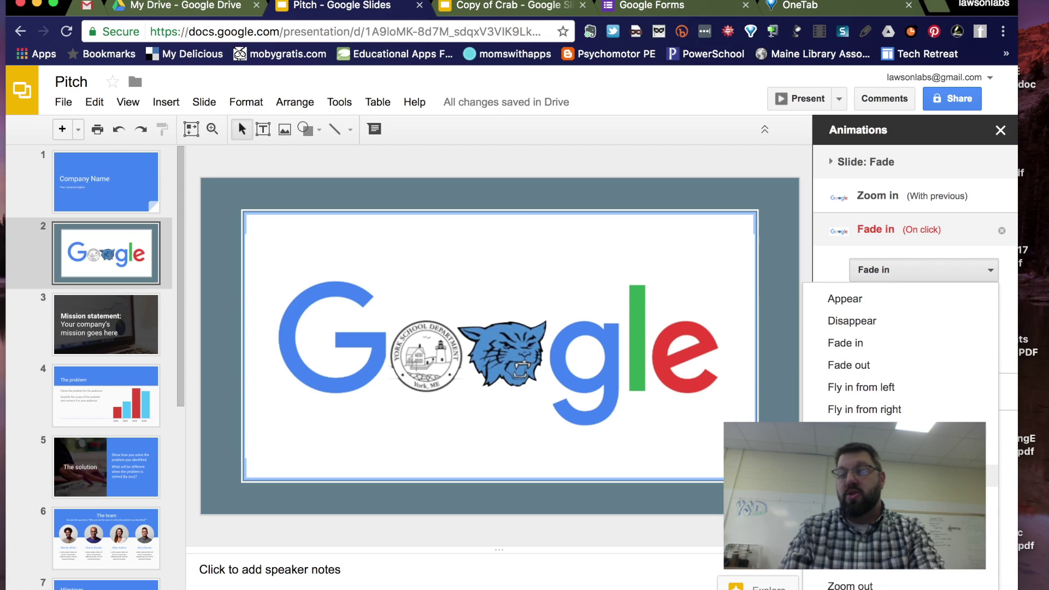
click(864, 497)
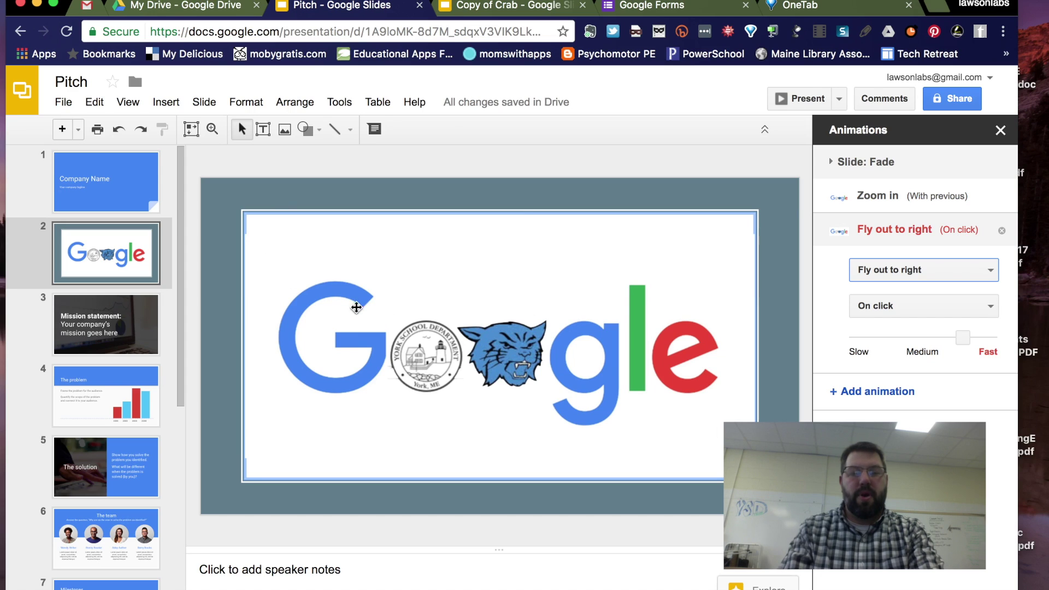
Move the logo away and back, ending with it centred on the slide.
drag(469, 281, 412, 253)
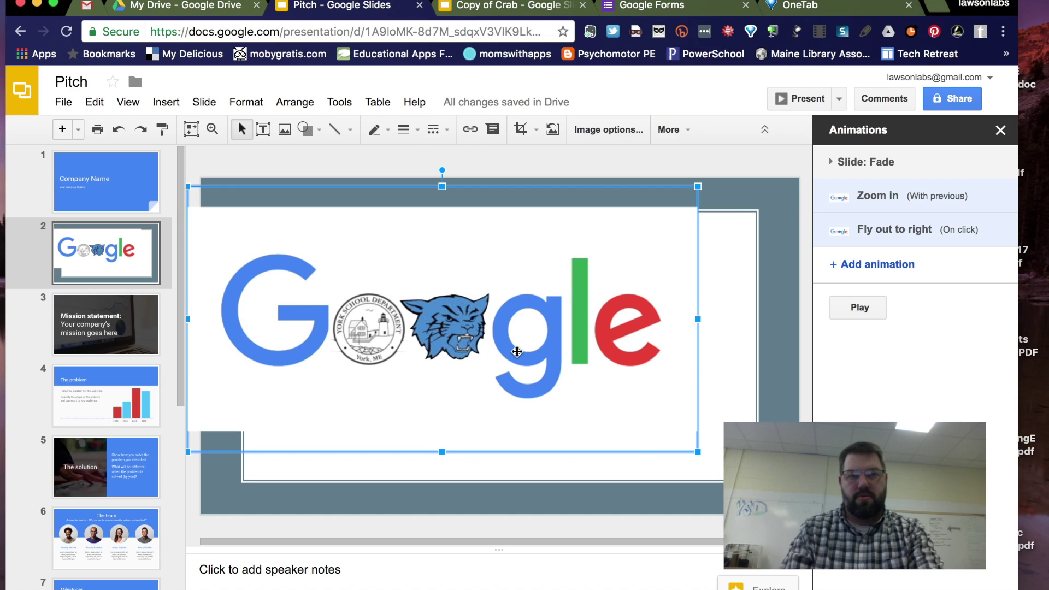
drag(517, 352, 570, 379)
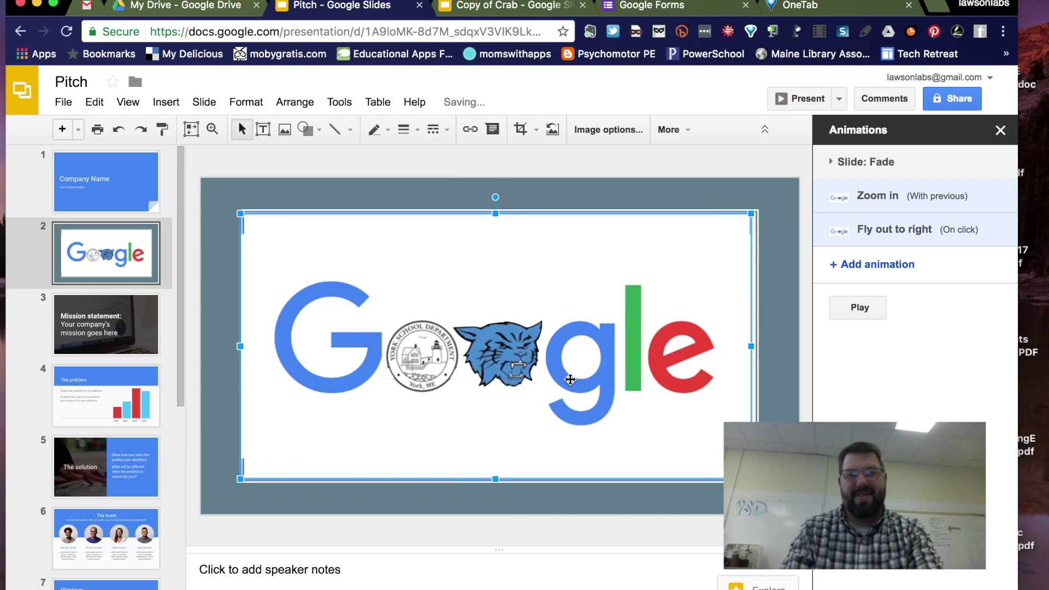
key(ctrl+z)
key(ctrl+y)
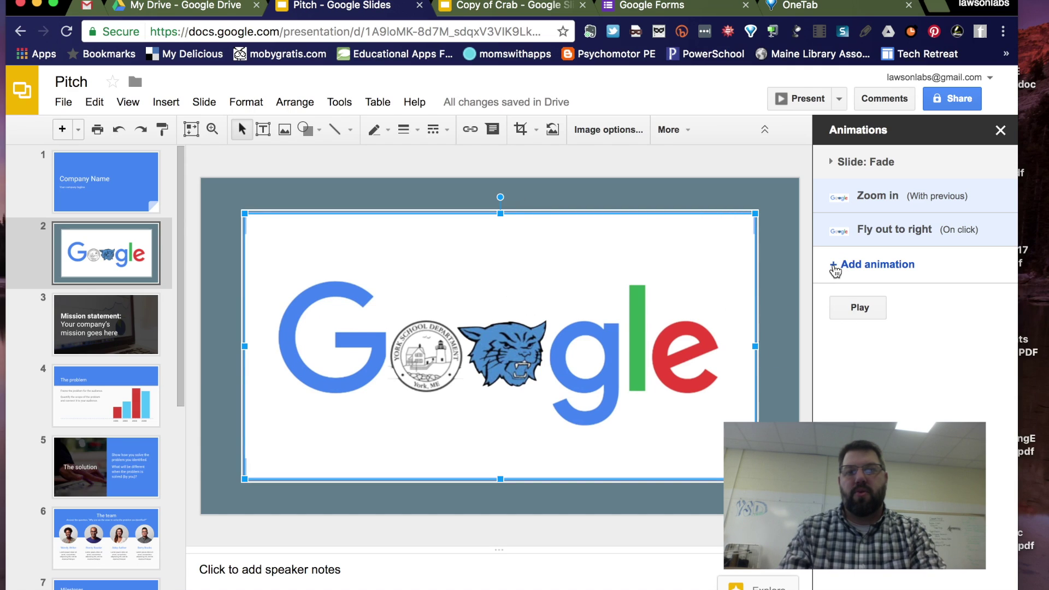
Add a third animation, Fly in from left, set to After previous, and preview it.
click(835, 270)
click(884, 307)
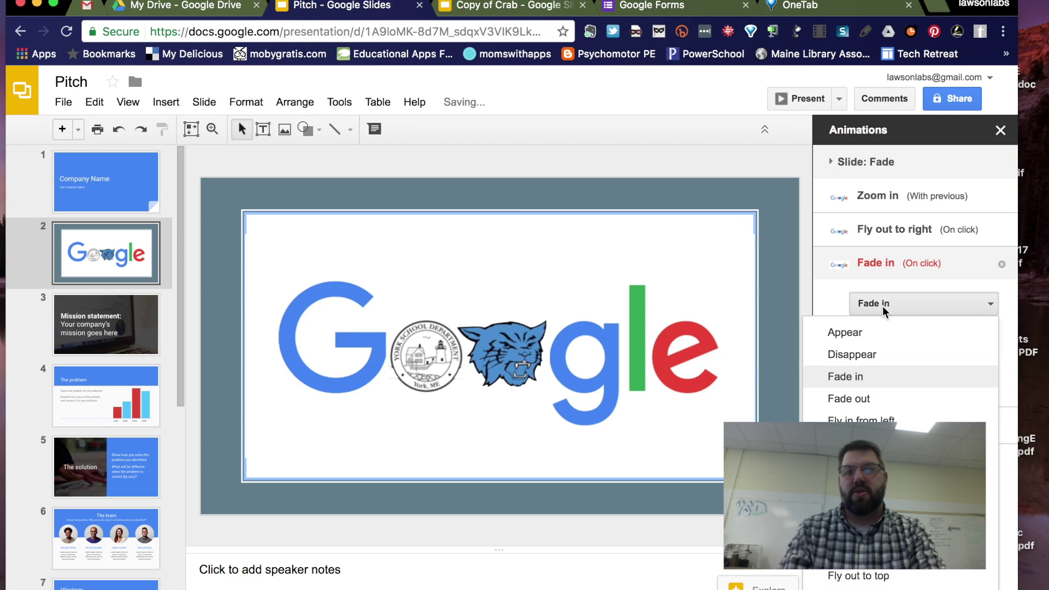
click(861, 418)
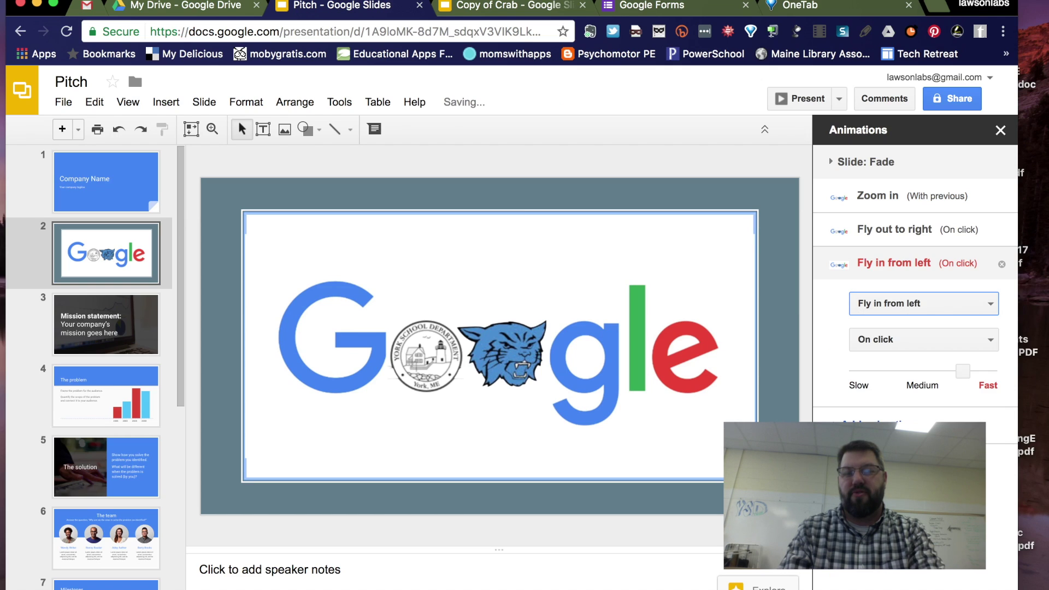
click(893, 342)
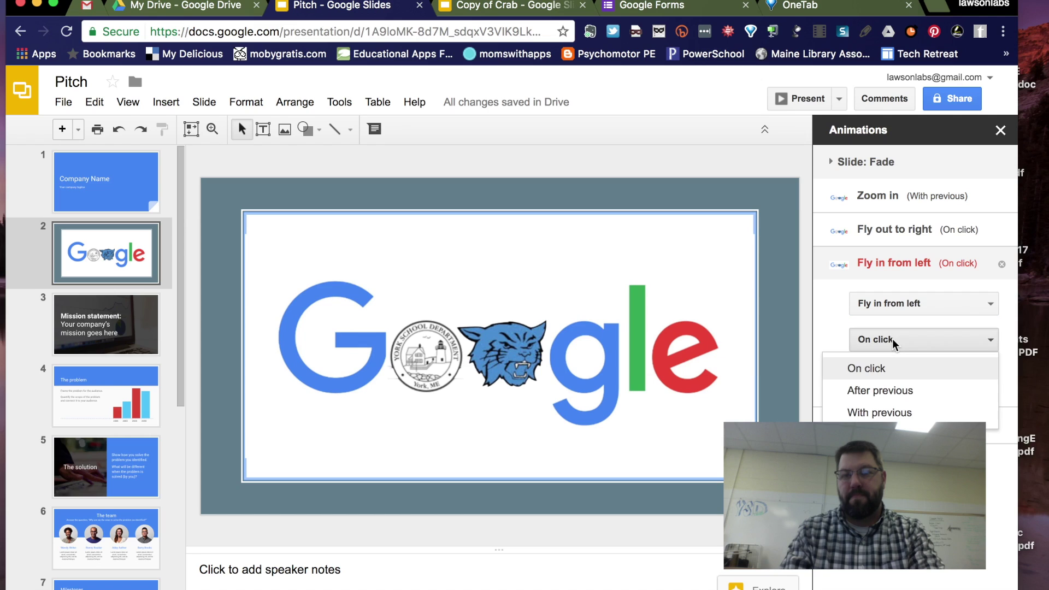
click(891, 391)
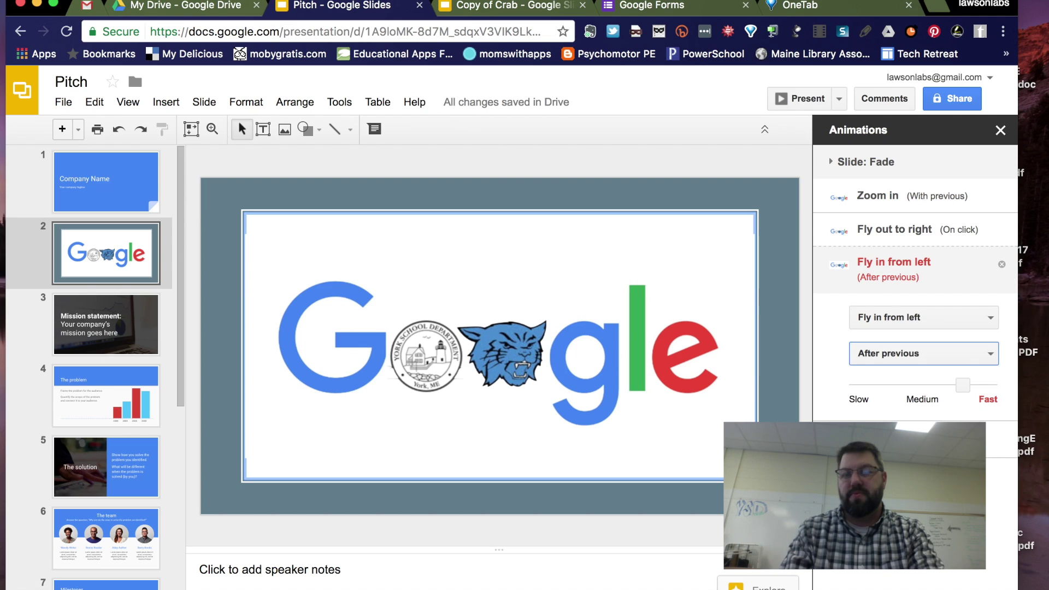
click(844, 440)
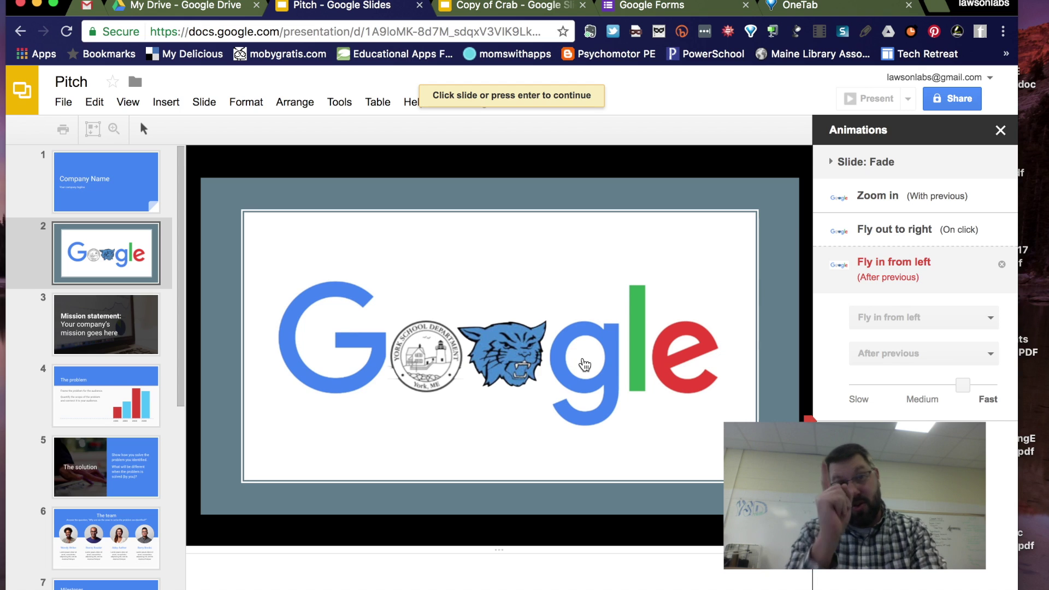
Delete the Google logo from slide 2 and start inserting a video.
click(584, 359)
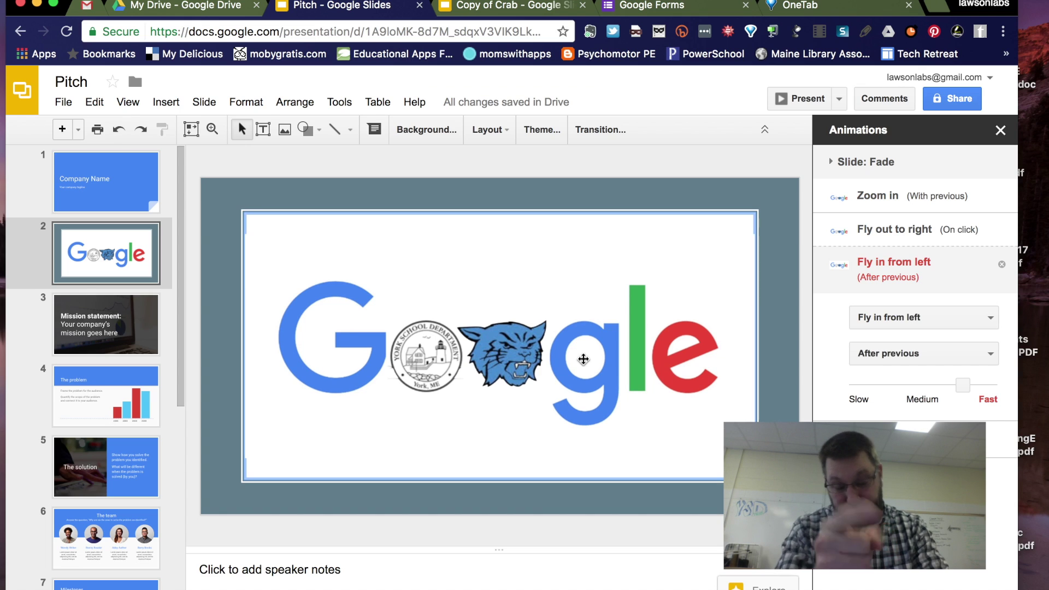
click(463, 364)
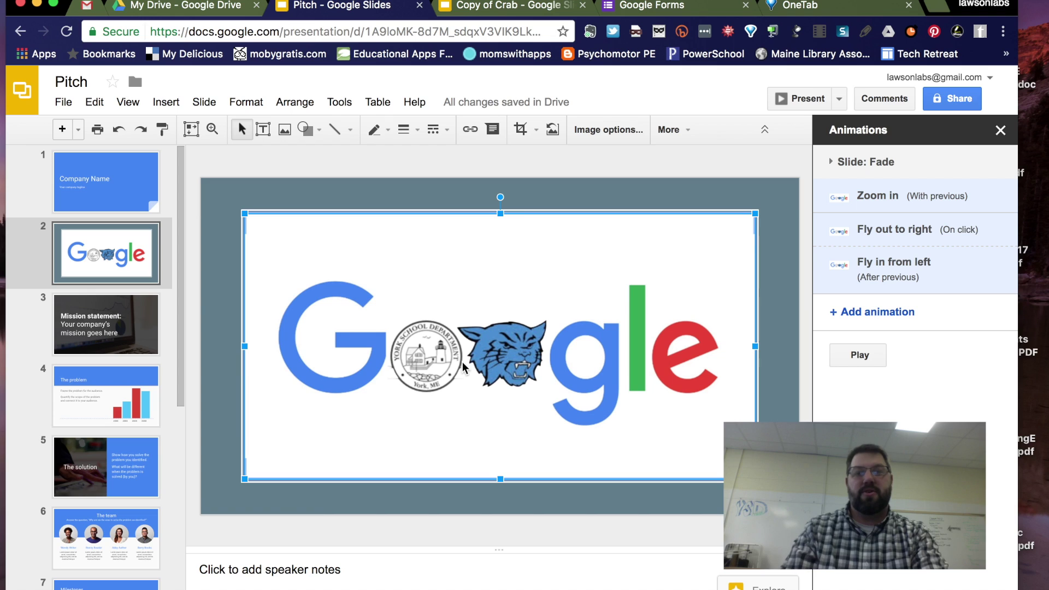
key(Delete)
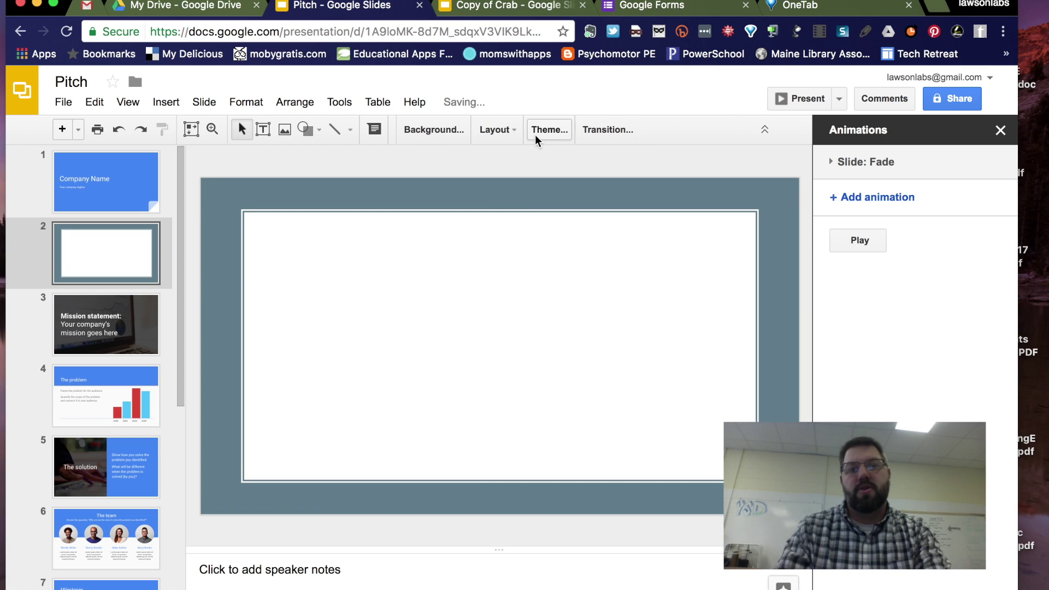
click(165, 101)
click(182, 239)
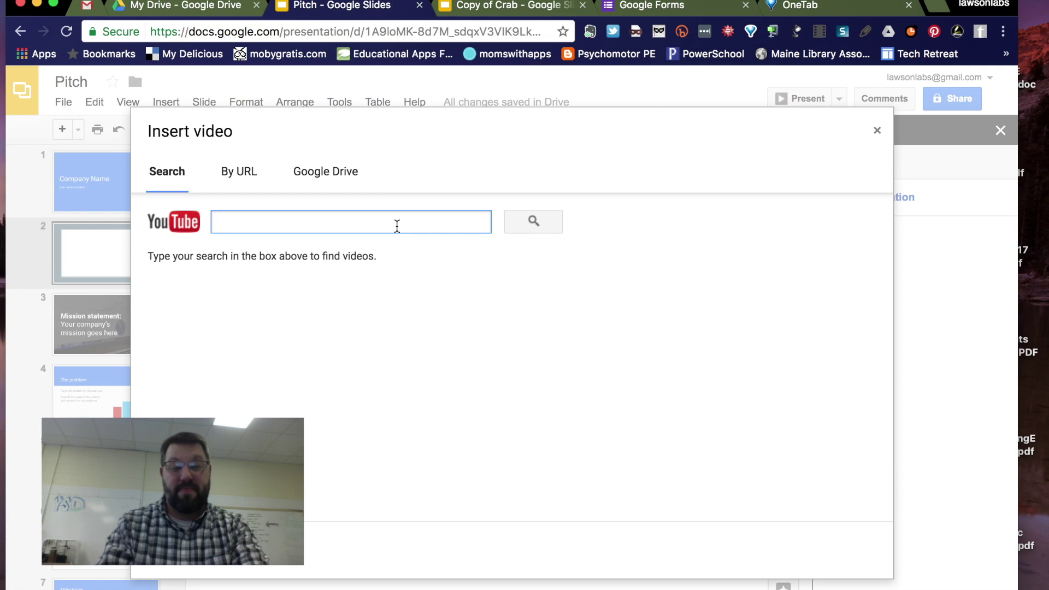
Search YouTube for 'safety dance' and insert the Glee - Safety Dance (Türkçe Altyazılı) video.
text(saf)
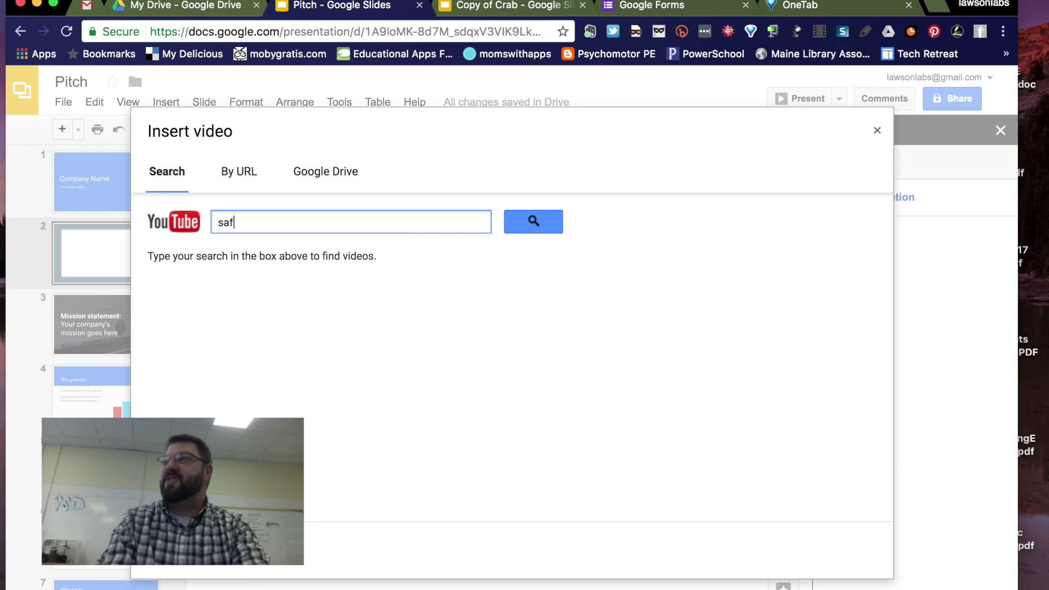
text(ety dance)
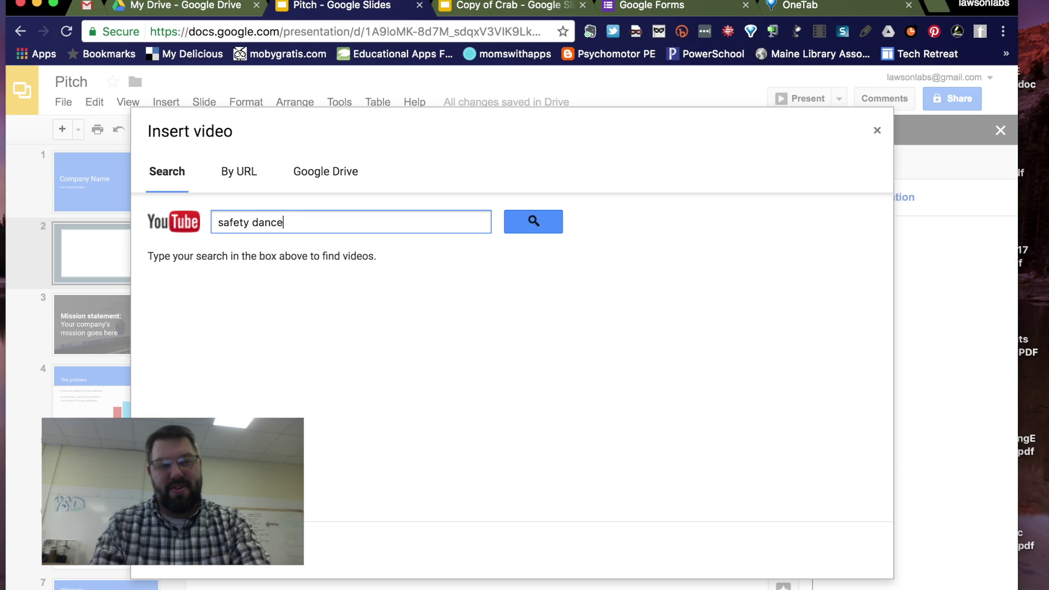
key(Return)
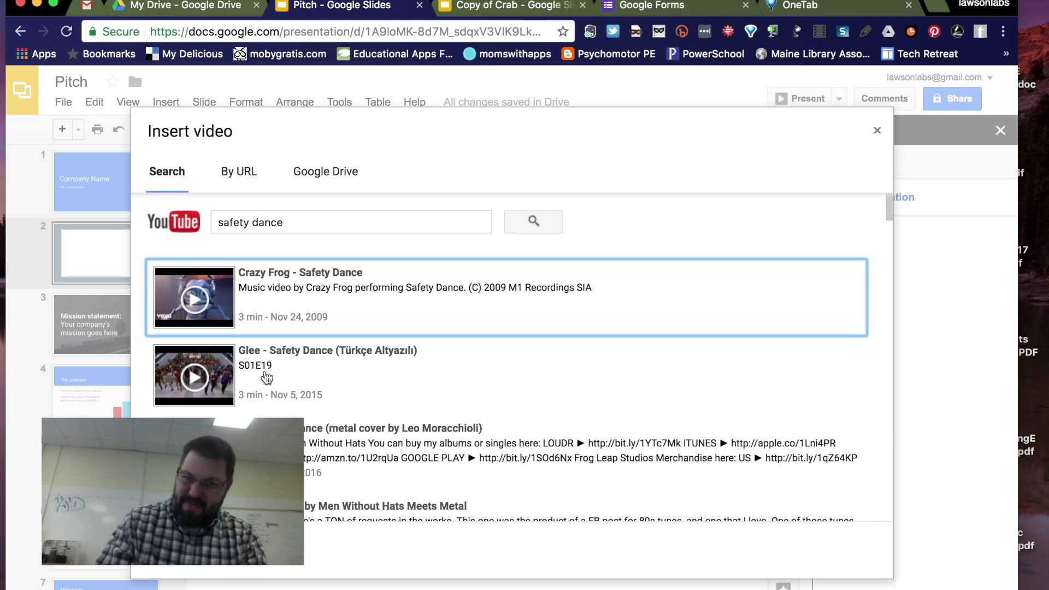
scroll(266, 378, down, 3)
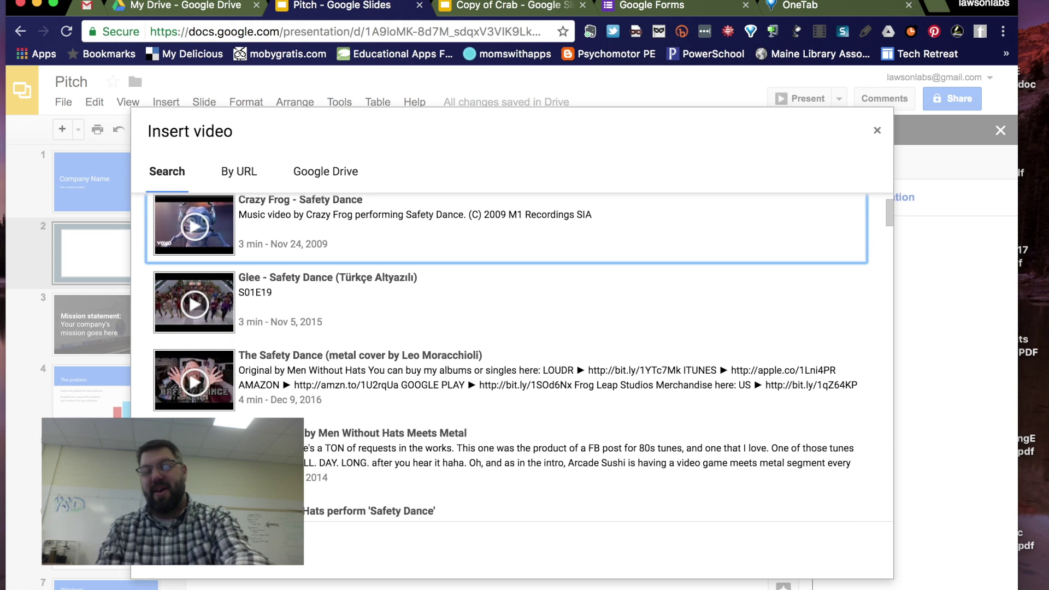
scroll(507, 358, down, 3)
scroll(506, 357, up, 4)
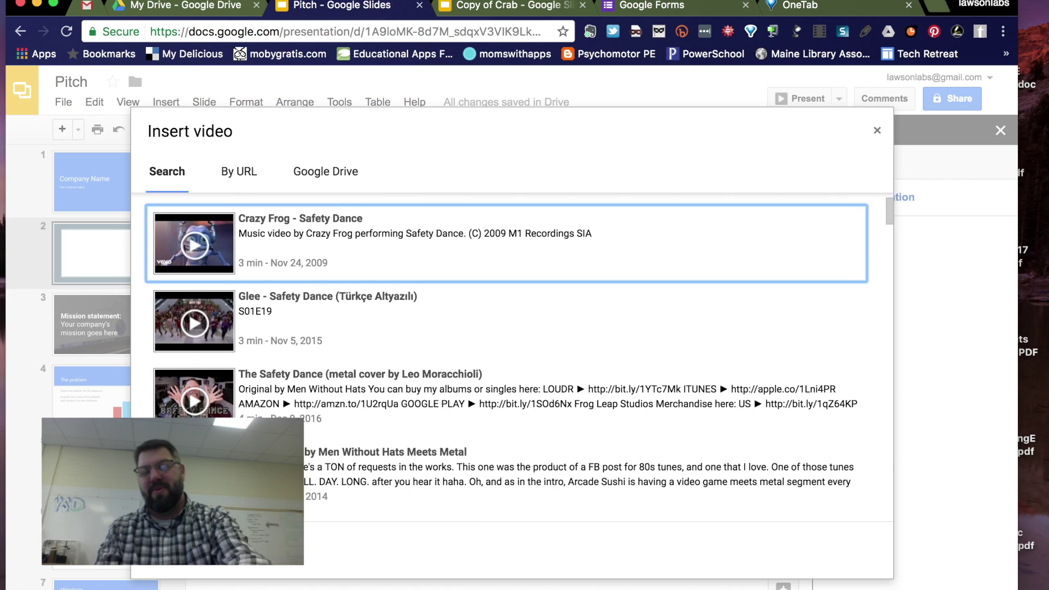
click(222, 327)
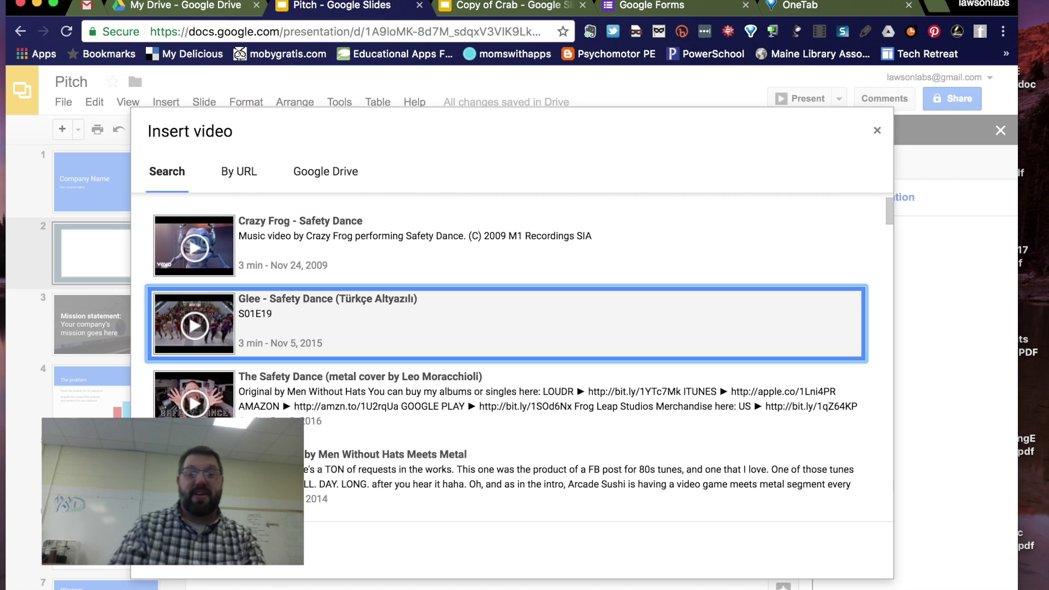
key(Escape)
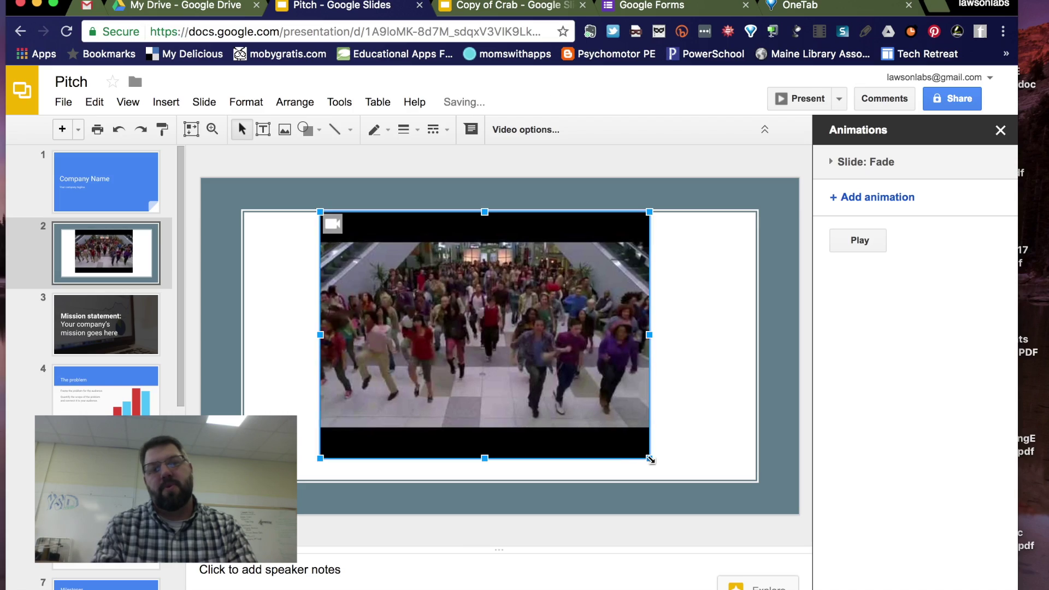
Enlarge the video on slide 2 and bring up its Video options.
drag(650, 458, 663, 474)
drag(669, 481, 670, 480)
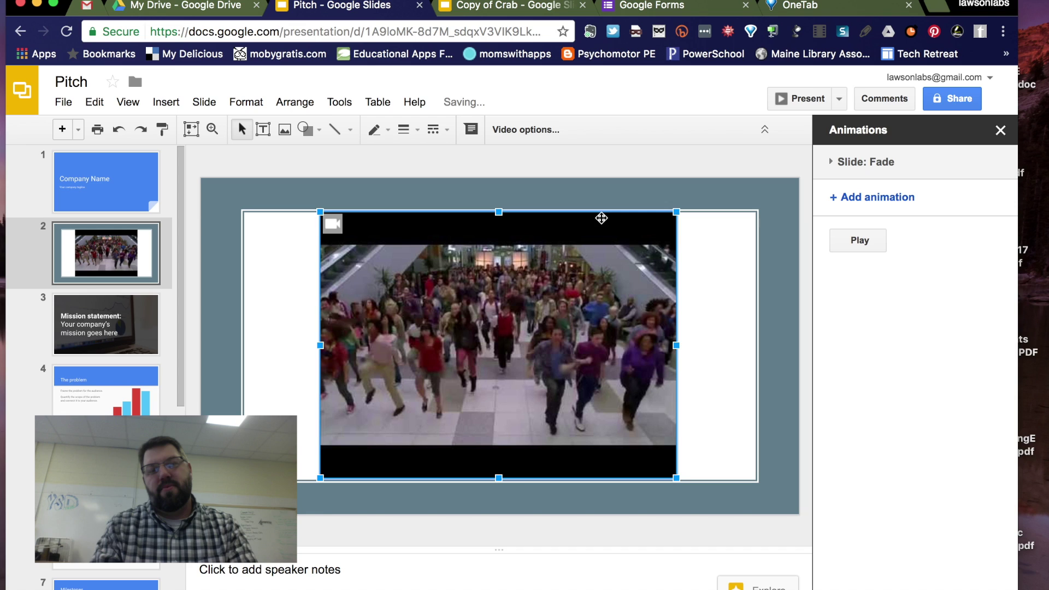
click(508, 129)
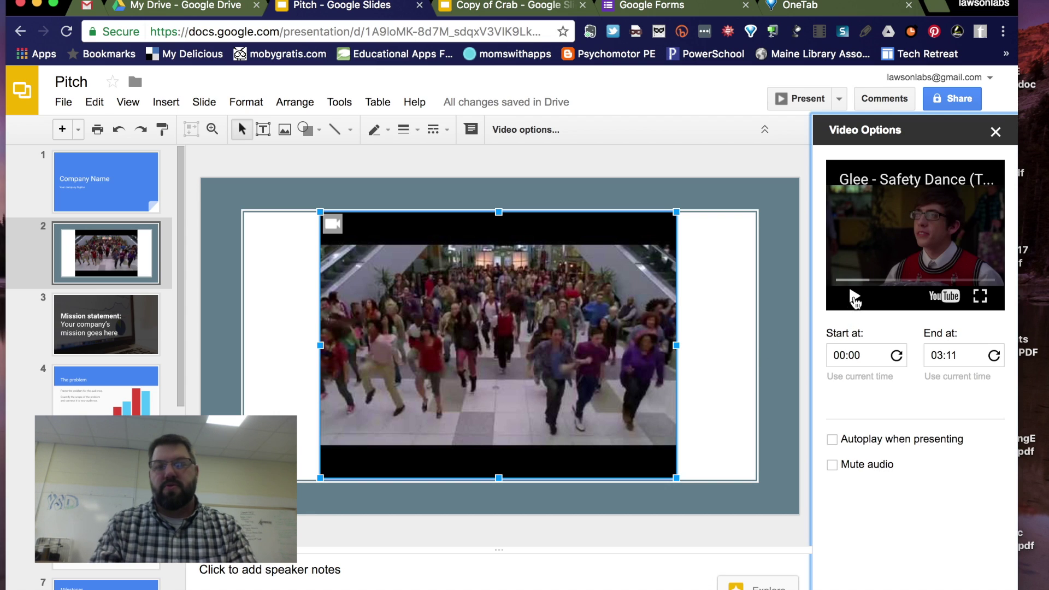
Preview the video, scrubbing to around 0:46 to find the clip's start.
click(854, 297)
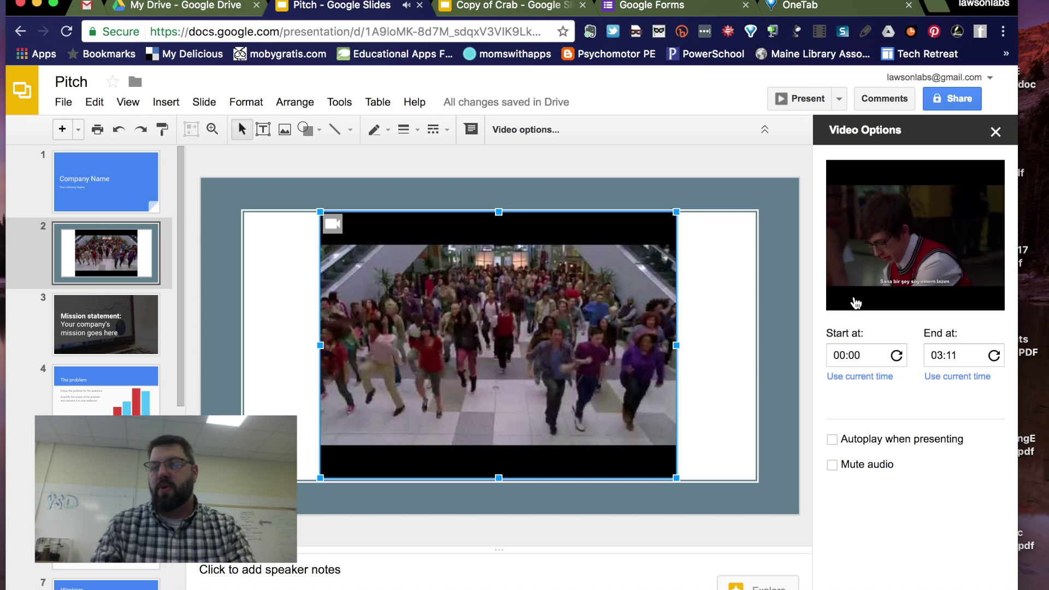
click(855, 303)
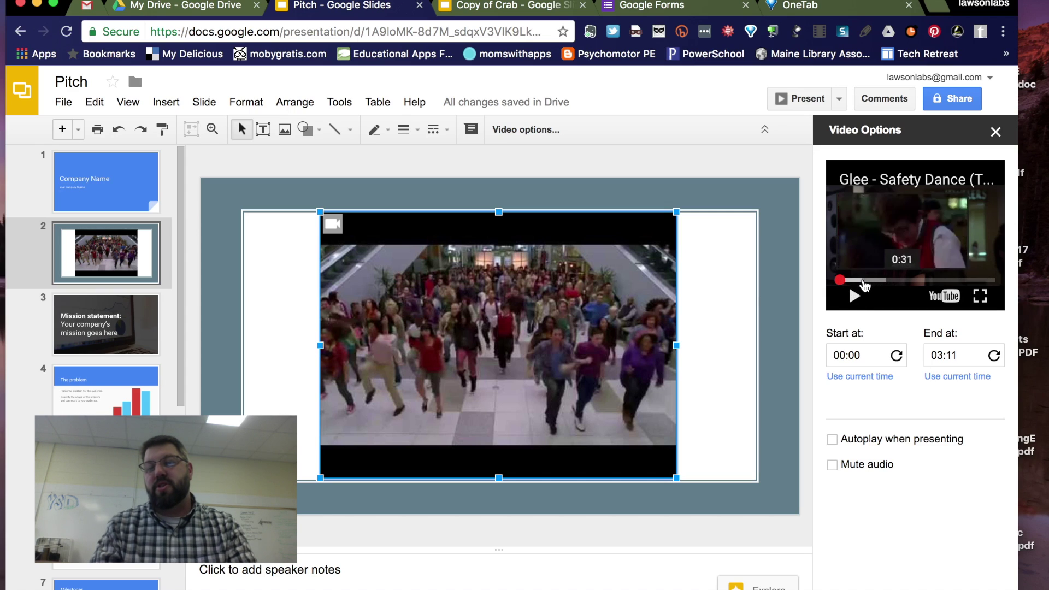
click(861, 280)
click(855, 297)
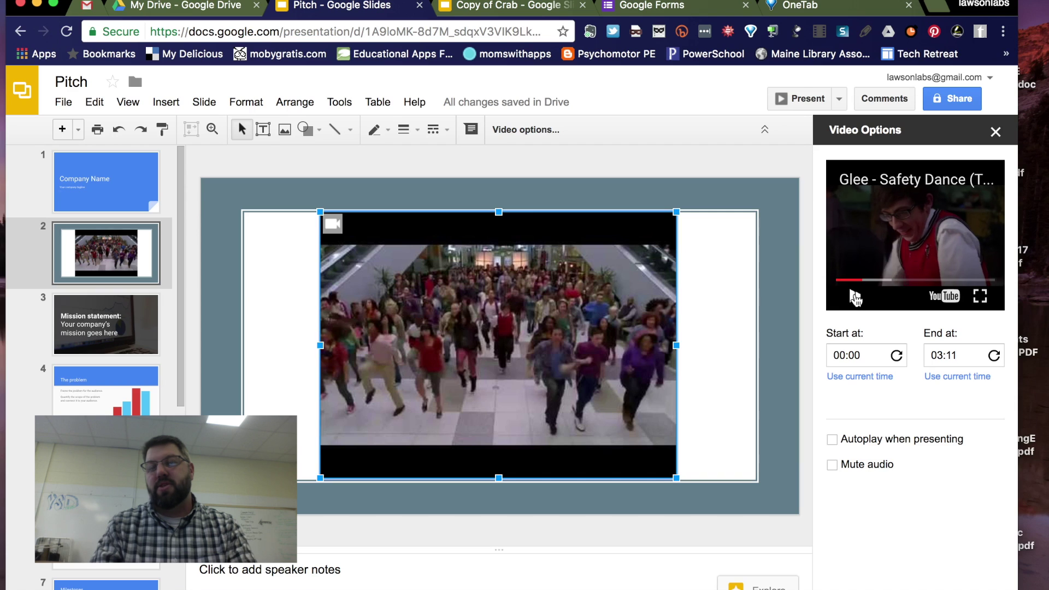
drag(864, 280, 885, 280)
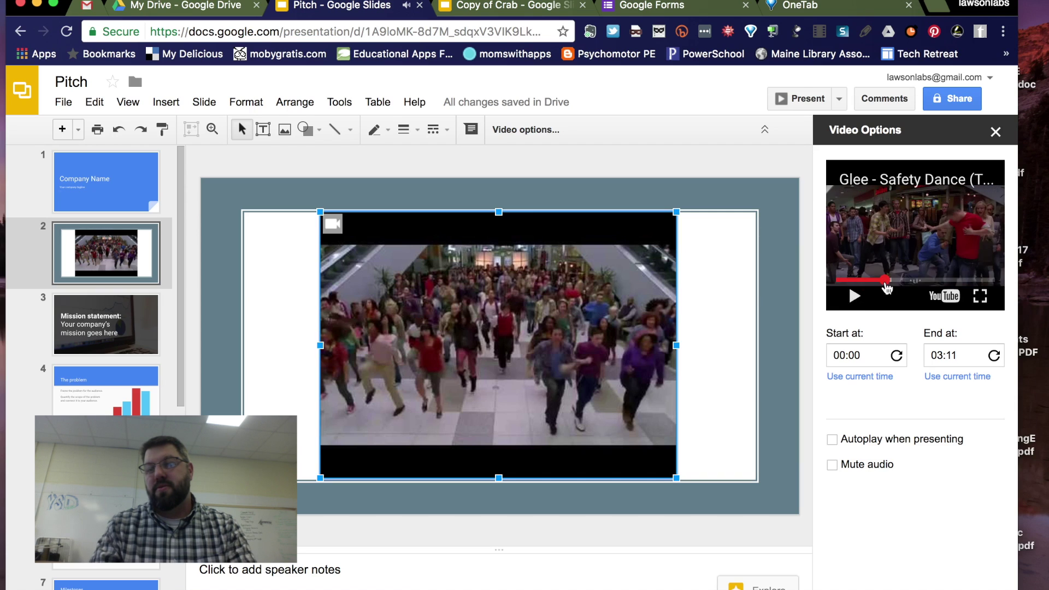
click(886, 288)
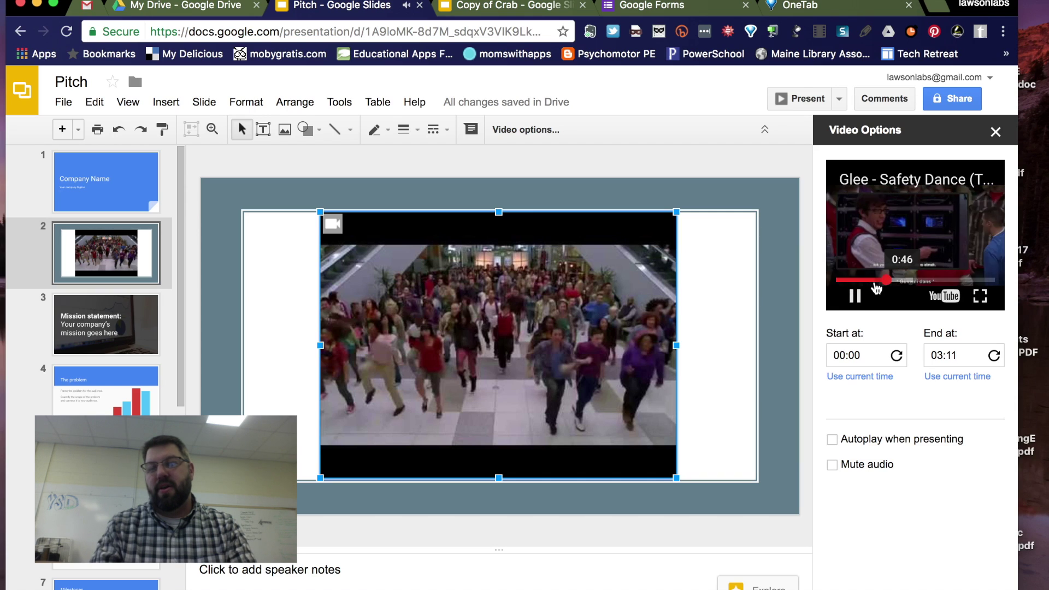
click(875, 283)
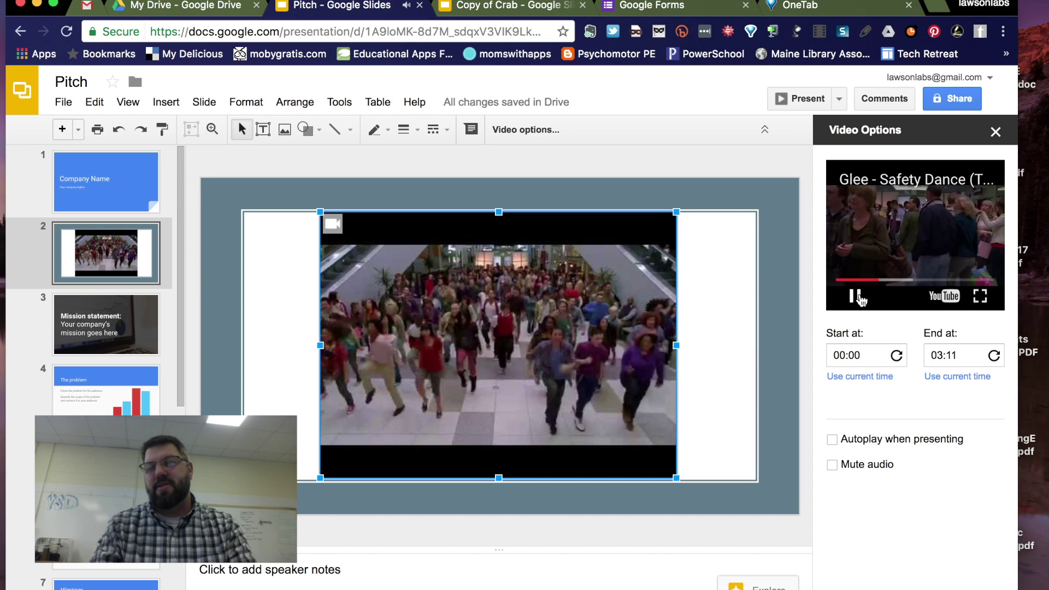
click(856, 296)
Trim the video to start at 00:50 and end at 01:00.
click(863, 356)
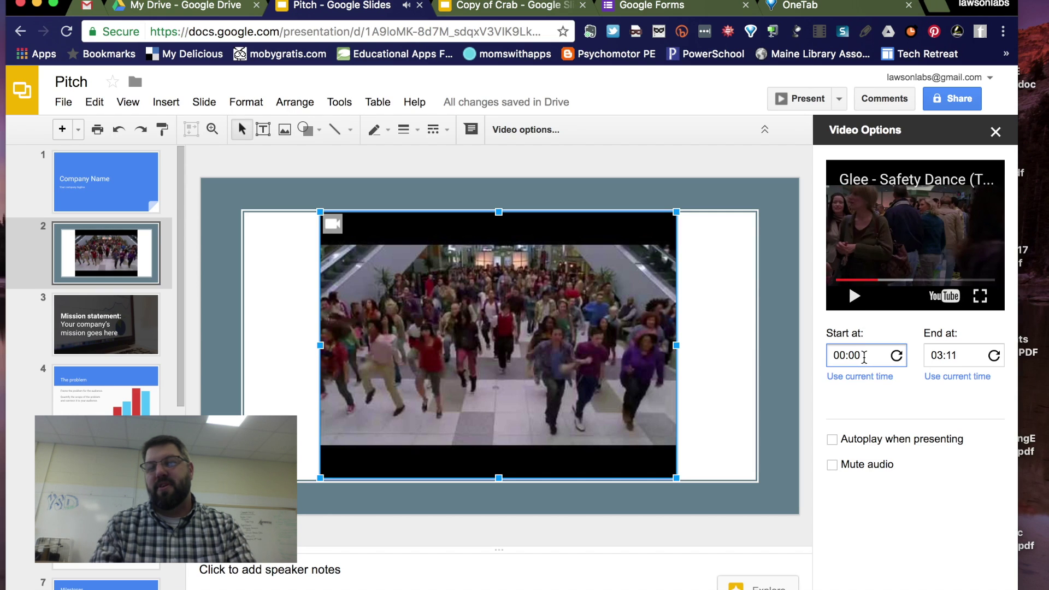
key(BackSpace)
key(BackSpace)
text(50)
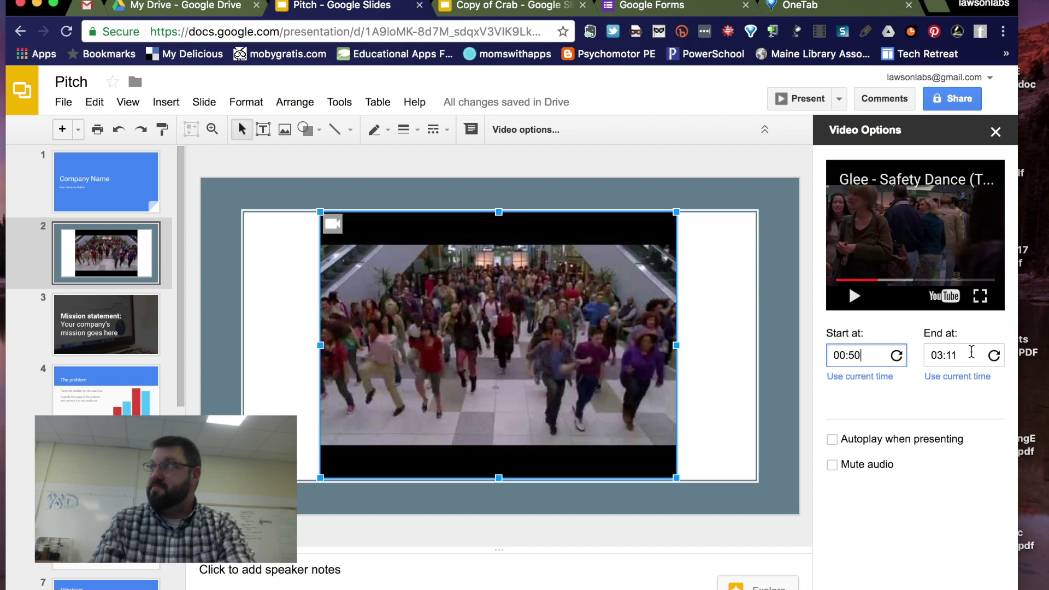
drag(973, 352, 938, 357)
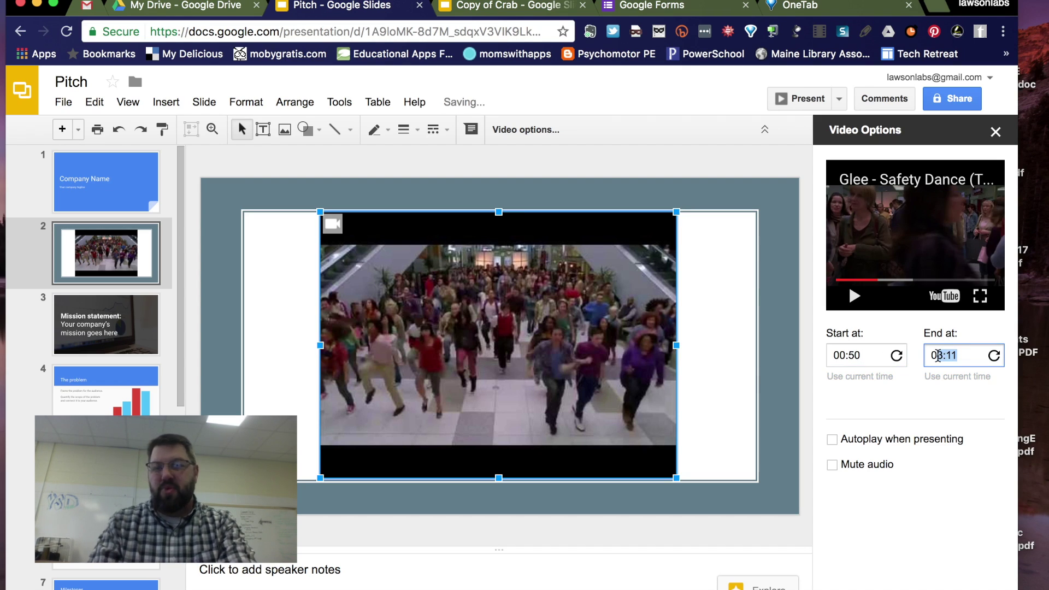
text(1:00)
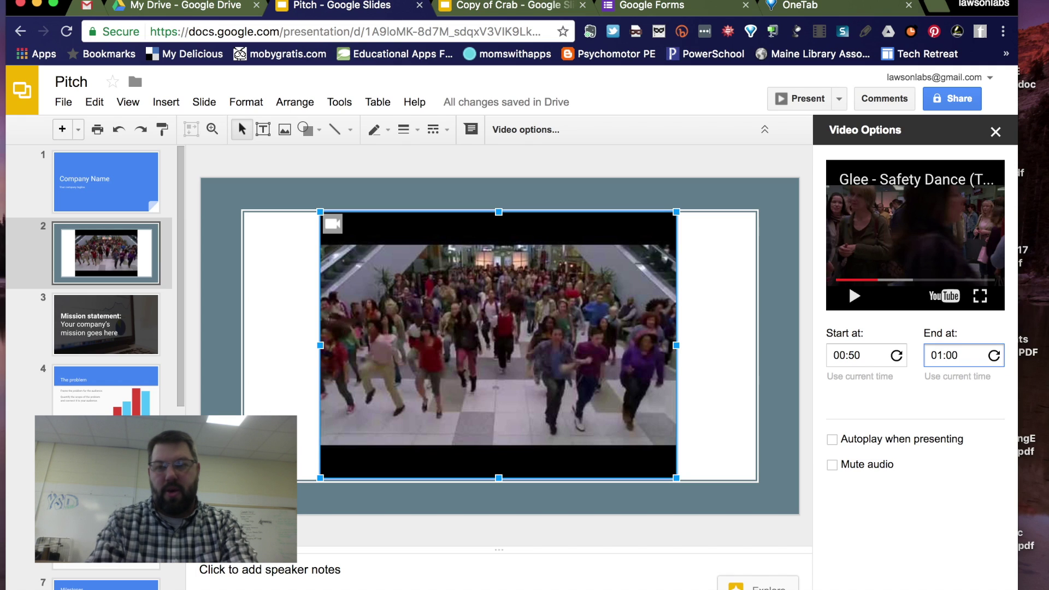
click(908, 495)
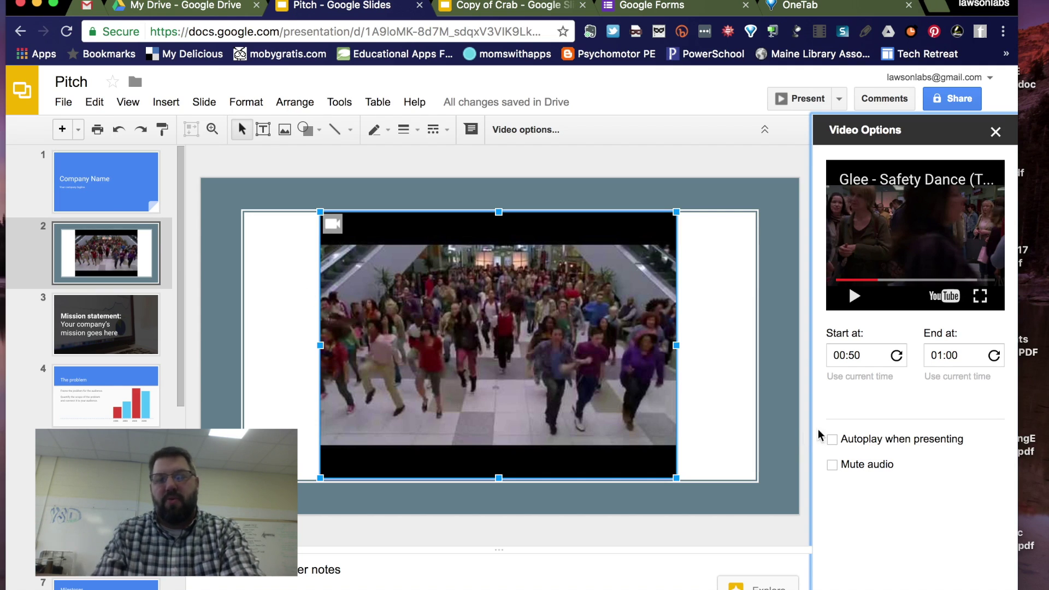
Turn on Autoplay when presenting for the Glee video and deselect it.
click(832, 440)
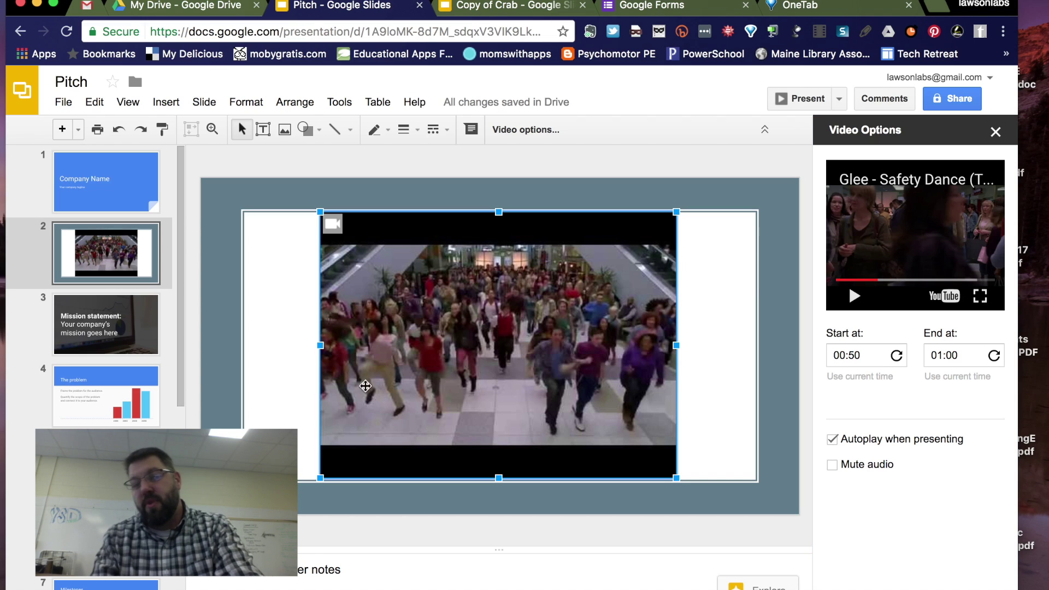
key(Escape)
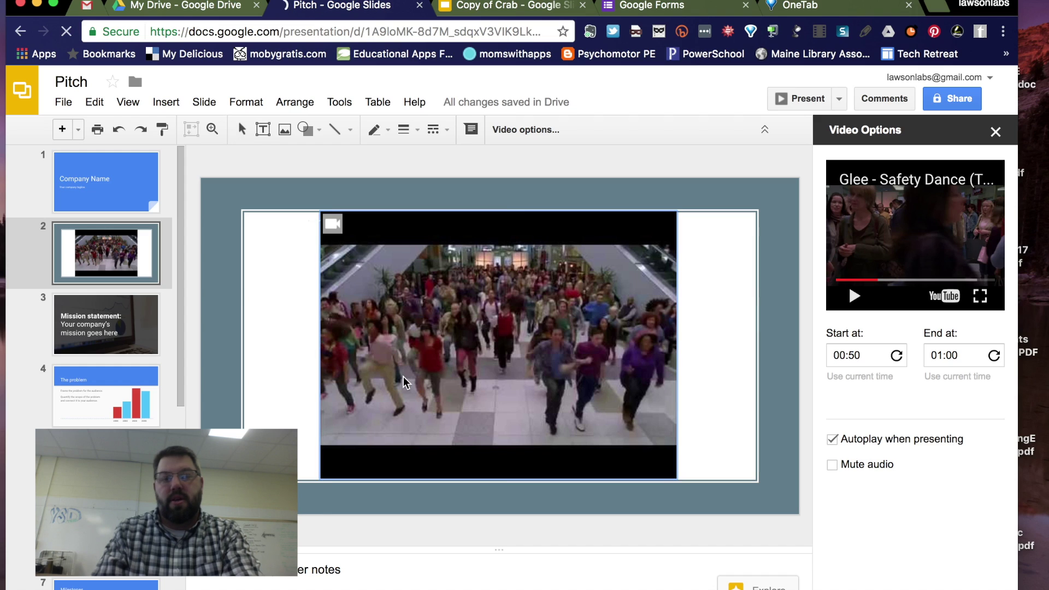